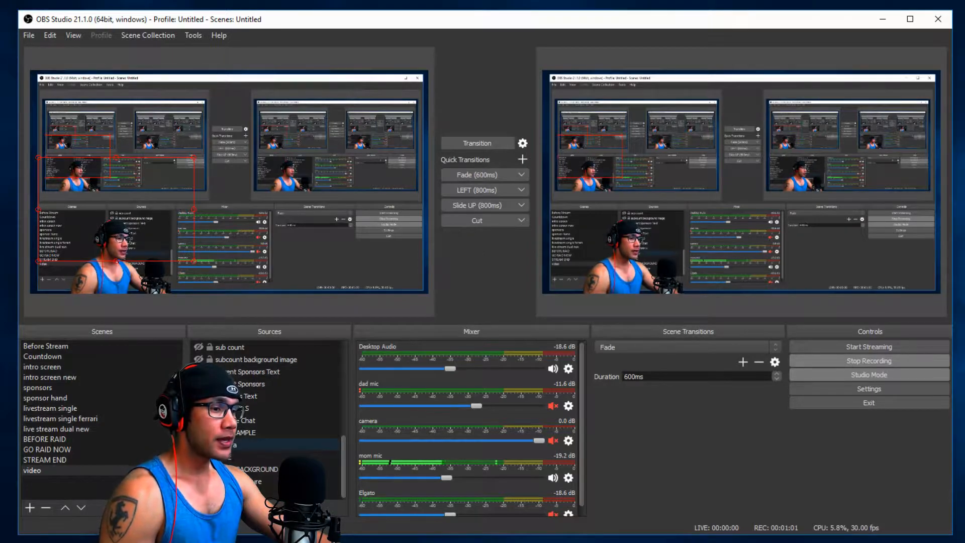
Fade the program output to the Before Stream scene and back to the video scene using the 600 ms fade.
left_click(462, 174)
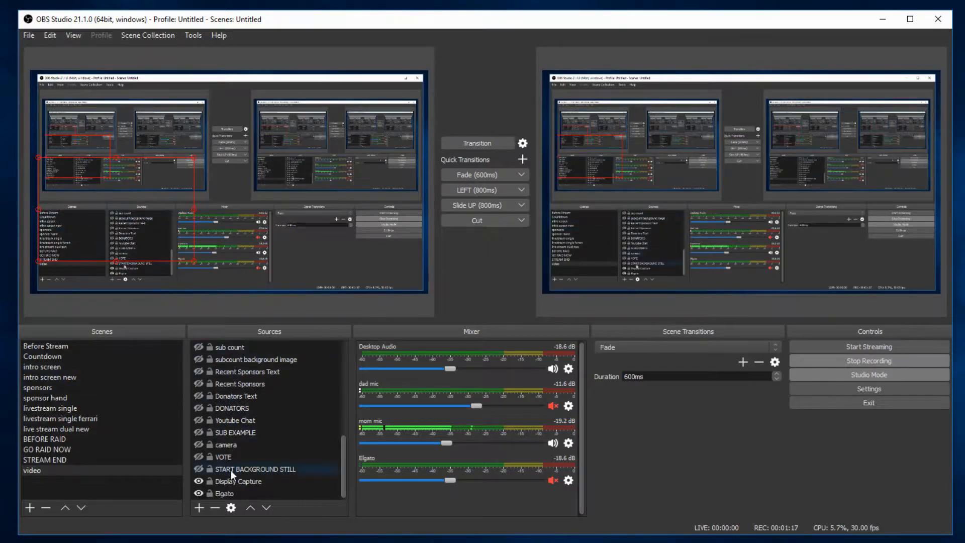
left_click(65, 346)
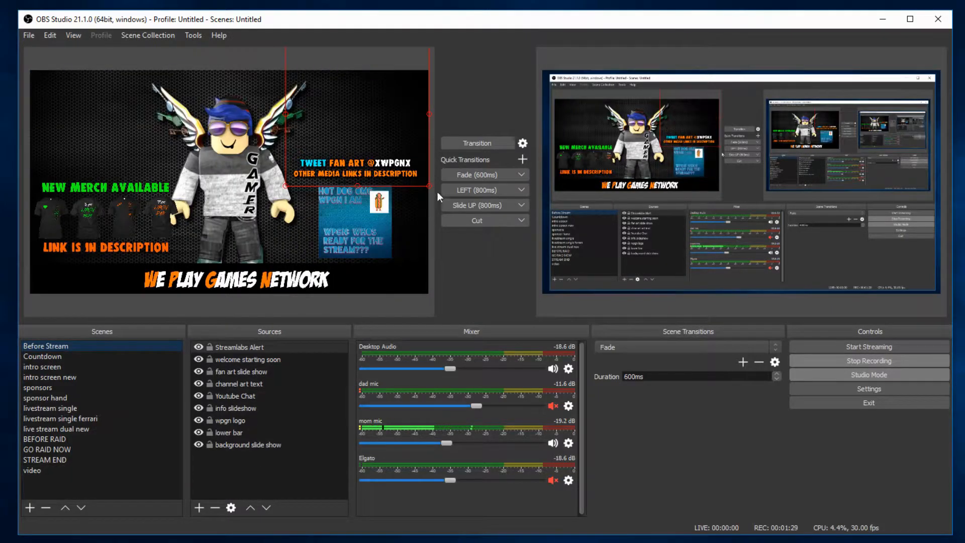
left_click(467, 173)
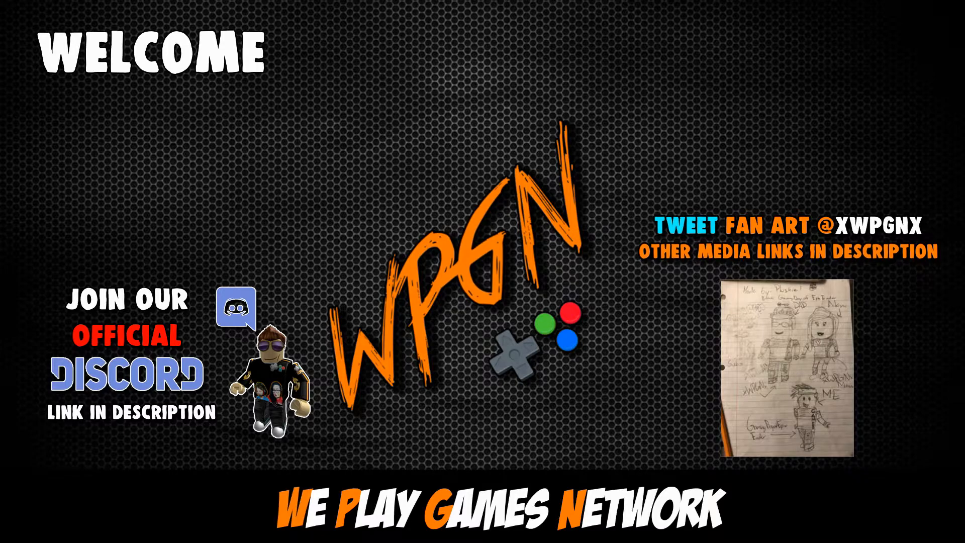
left_click(458, 176)
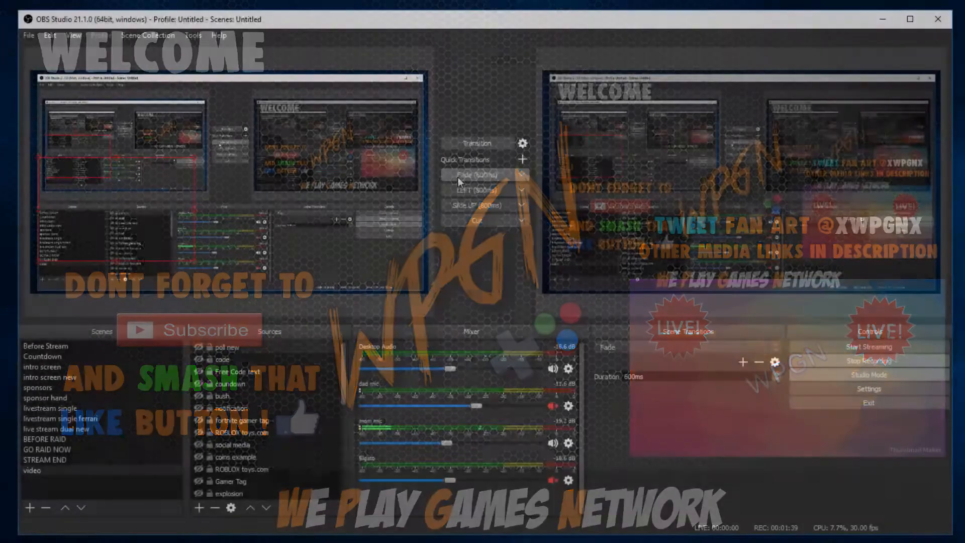
Preview the scenes from Before Stream through live stream dual new, examining each one's layout and sources.
left_click(55, 347)
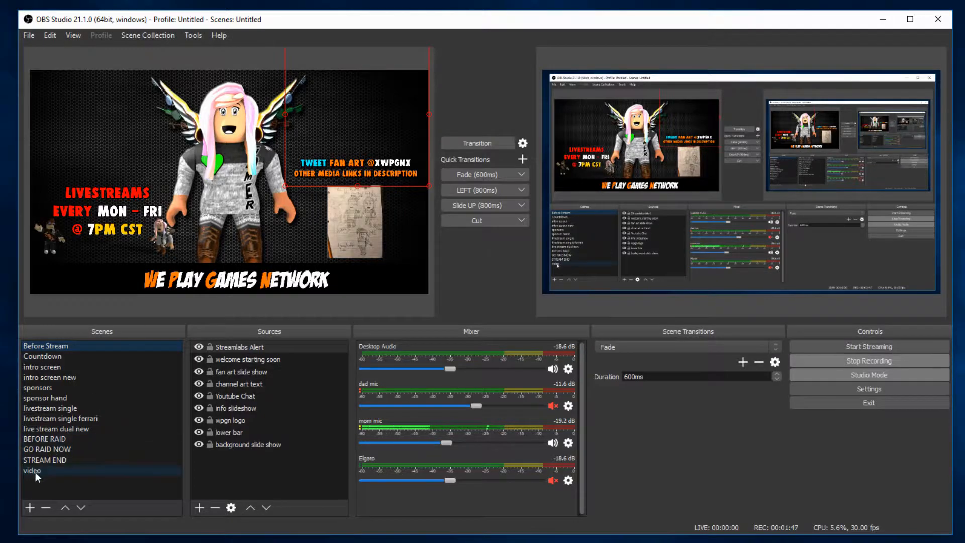
left_click(46, 358)
left_click(47, 367)
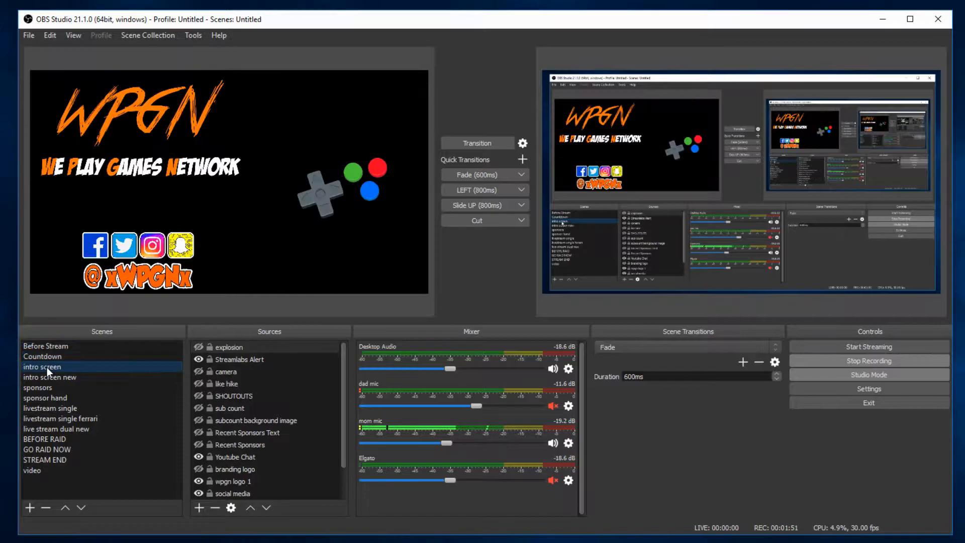
left_click(49, 379)
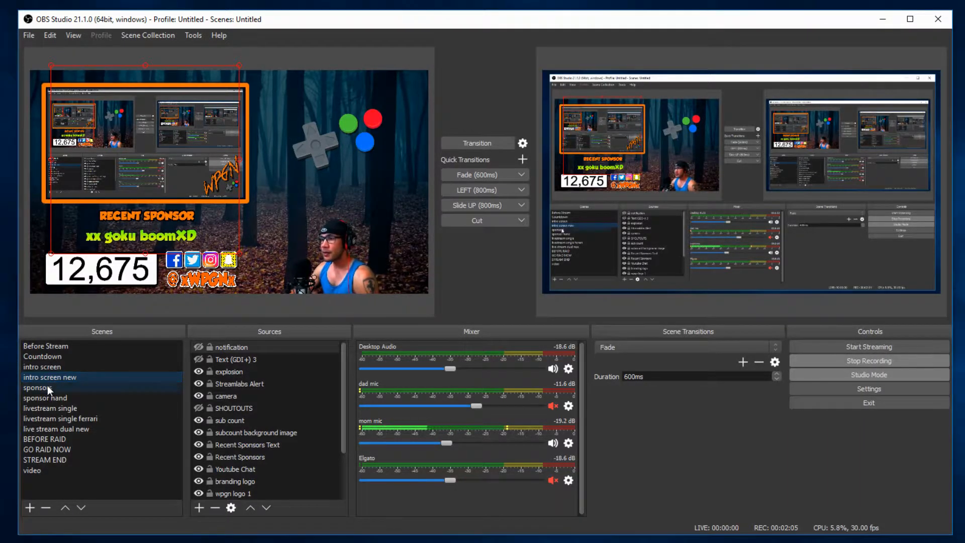
left_click(45, 390)
left_click(49, 408)
left_click(51, 418)
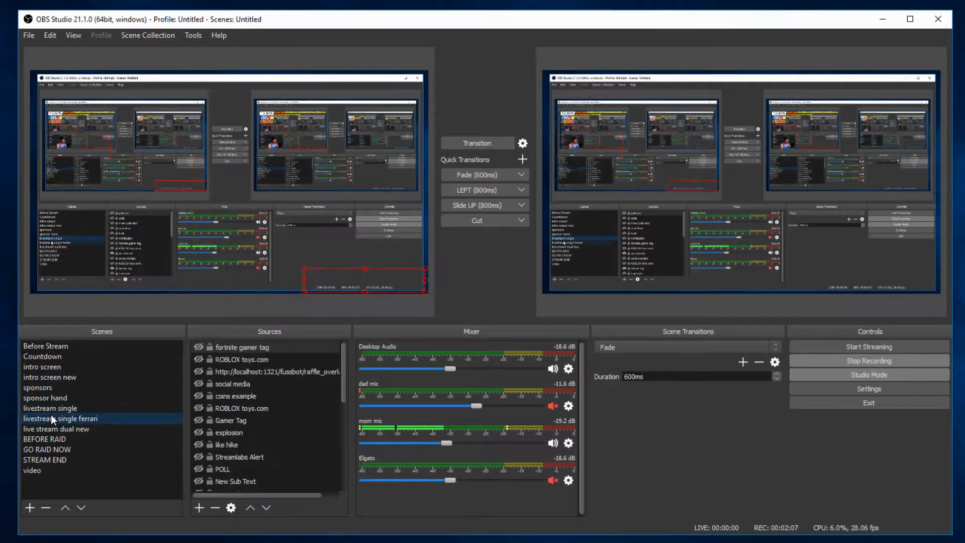
left_click(52, 428)
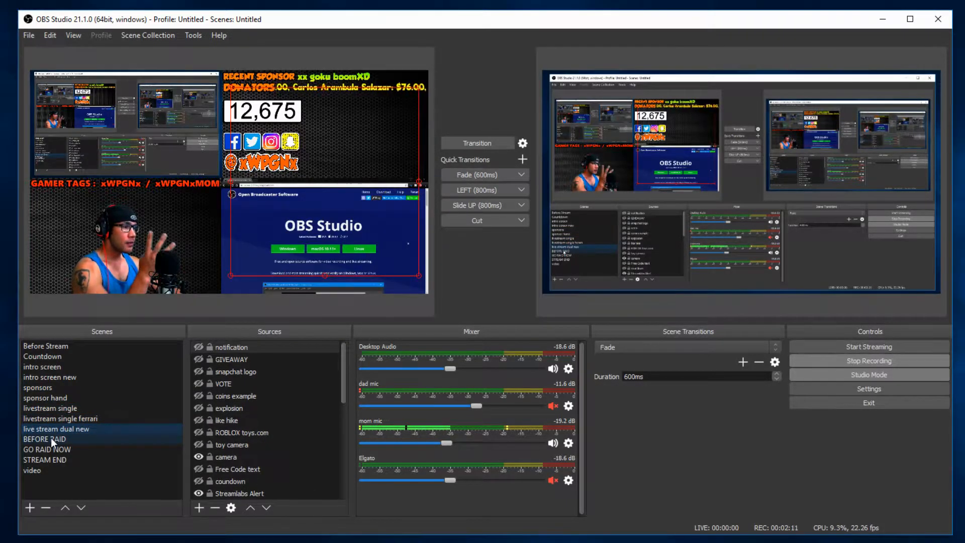
left_click(51, 346)
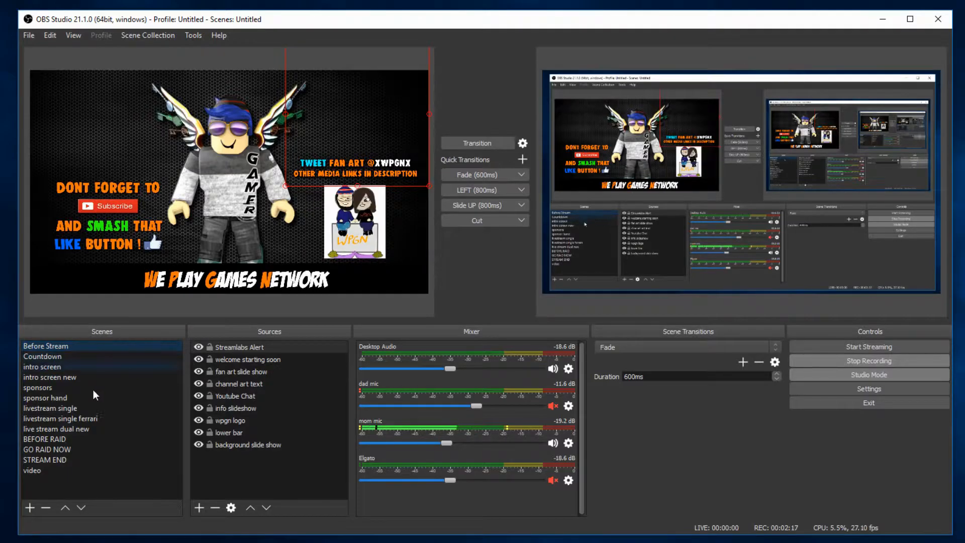
Add a new scene named "gaming scene".
left_click(29, 508)
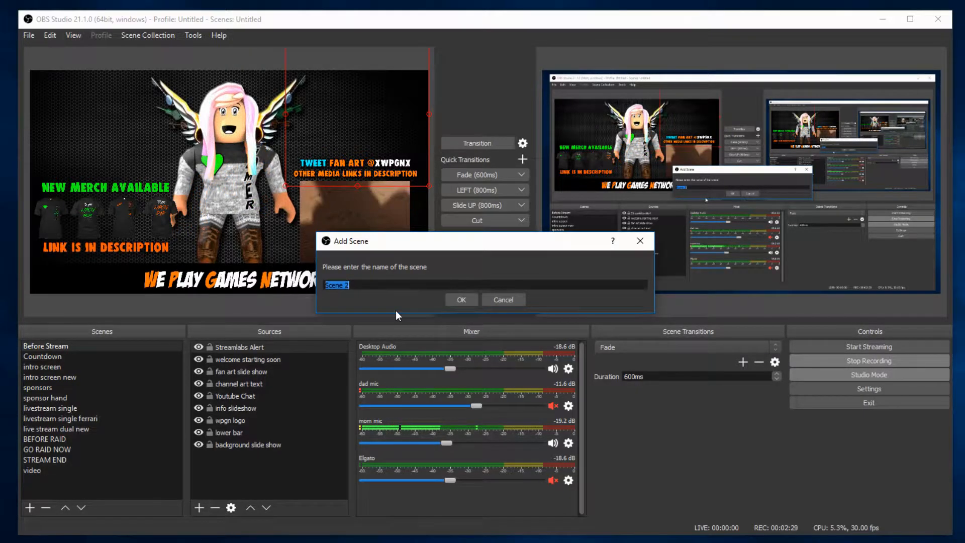
type("gaming scen")
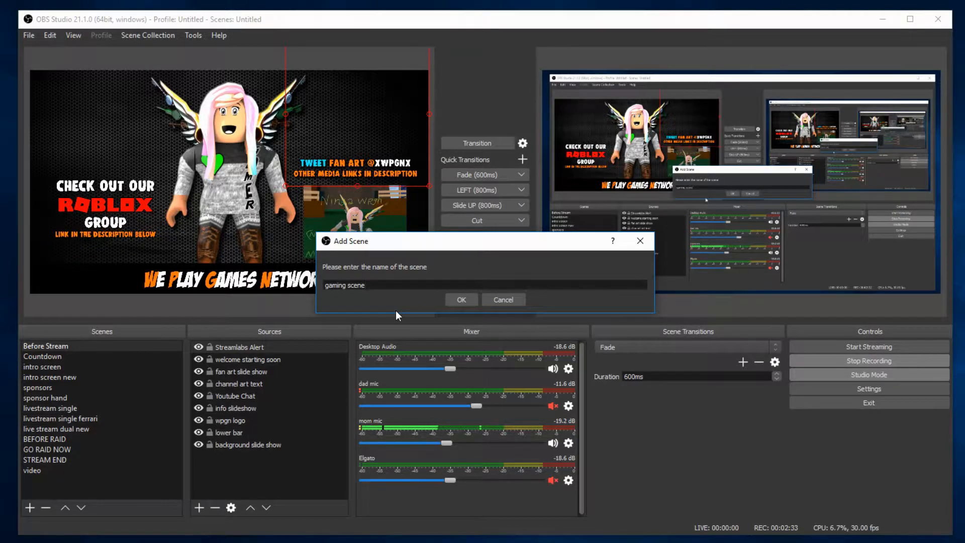
left_click(461, 297)
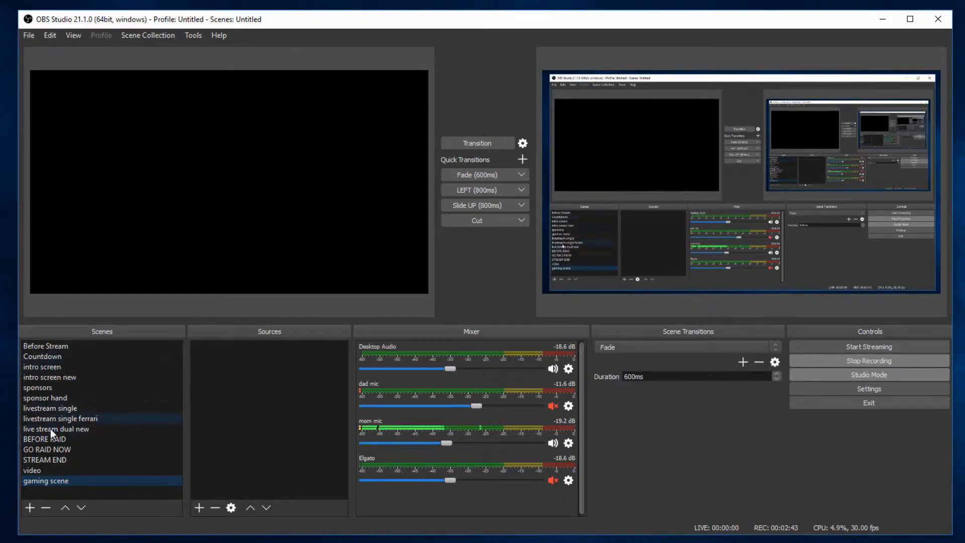
In the video scene, make the camera source visible and toggle the VOTE source on and off.
left_click(47, 468)
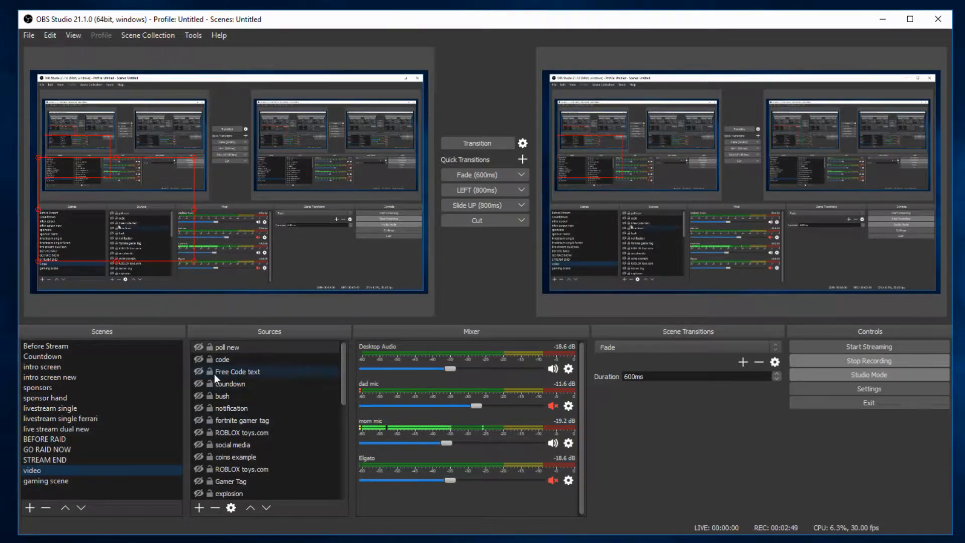
scroll(196, 388, "down", 7)
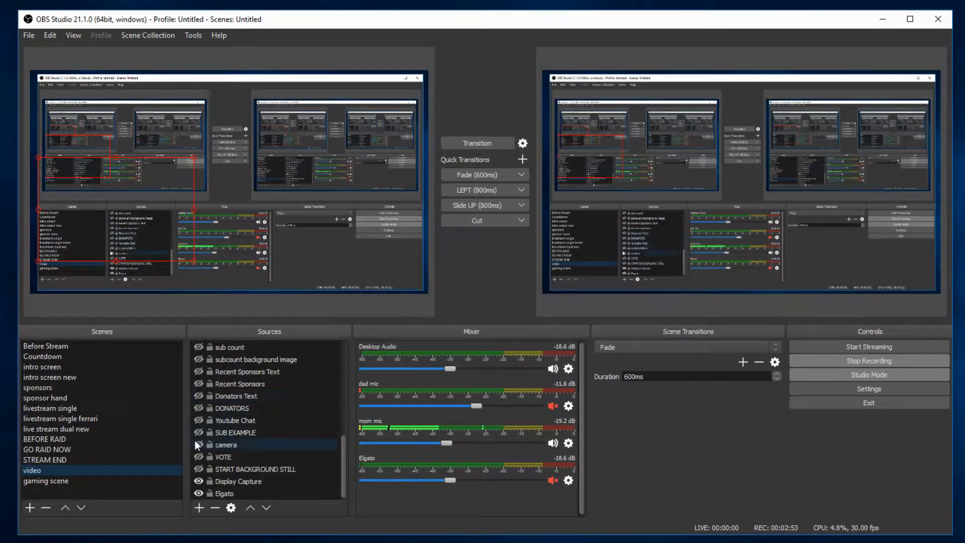
left_click(199, 444)
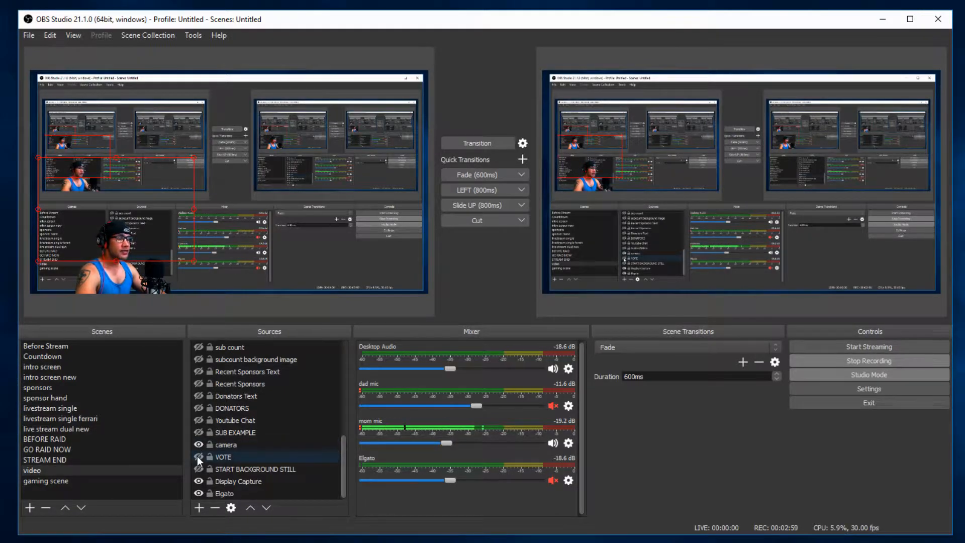
left_click(198, 457)
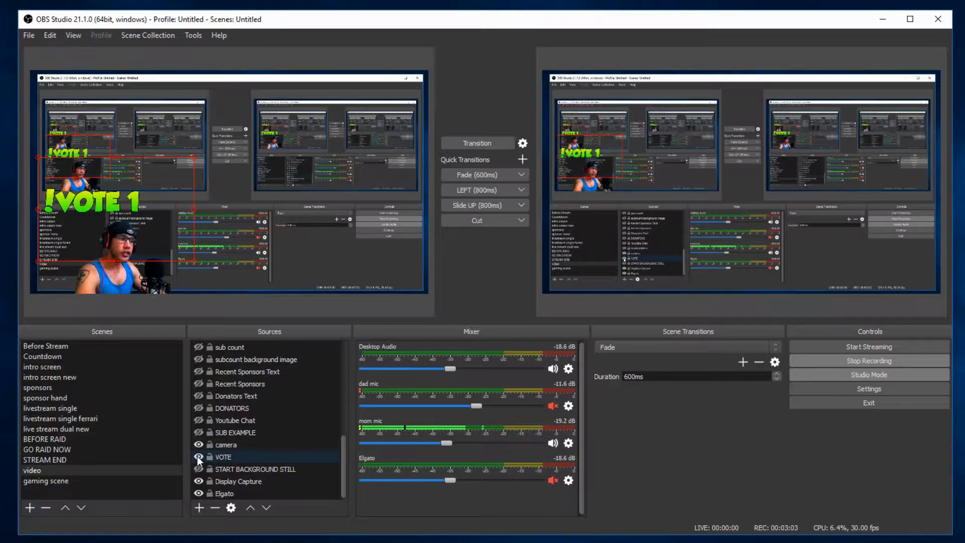
left_click(197, 456)
scroll(200, 445, "up", 3)
scroll(201, 445, "down", 3)
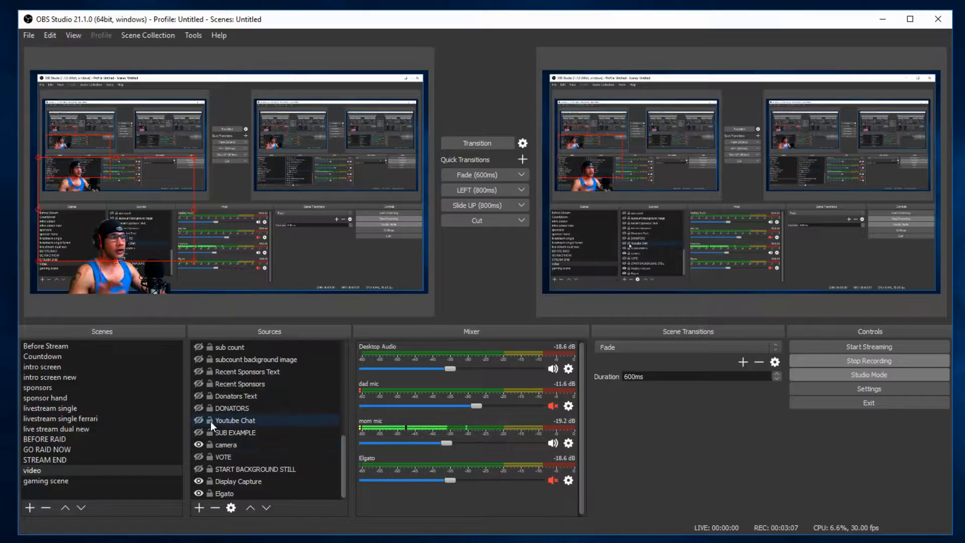
Show the SUB EXAMPLE, Donators Text, Recent Sponsors and Recent Sponsors Text overlays in the video scene, leaving Youtube Chat hidden.
left_click(199, 421)
left_click(199, 433)
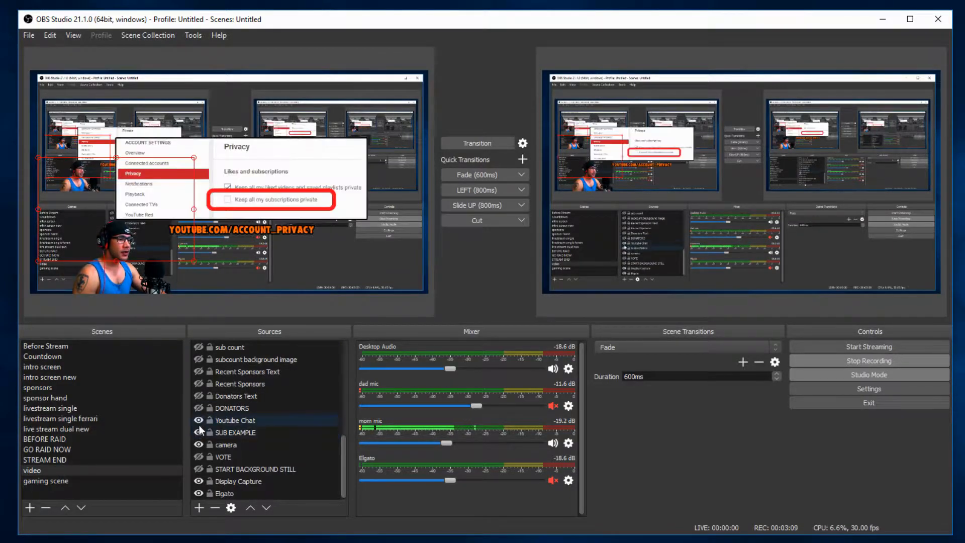
left_click(199, 421)
left_click(200, 396)
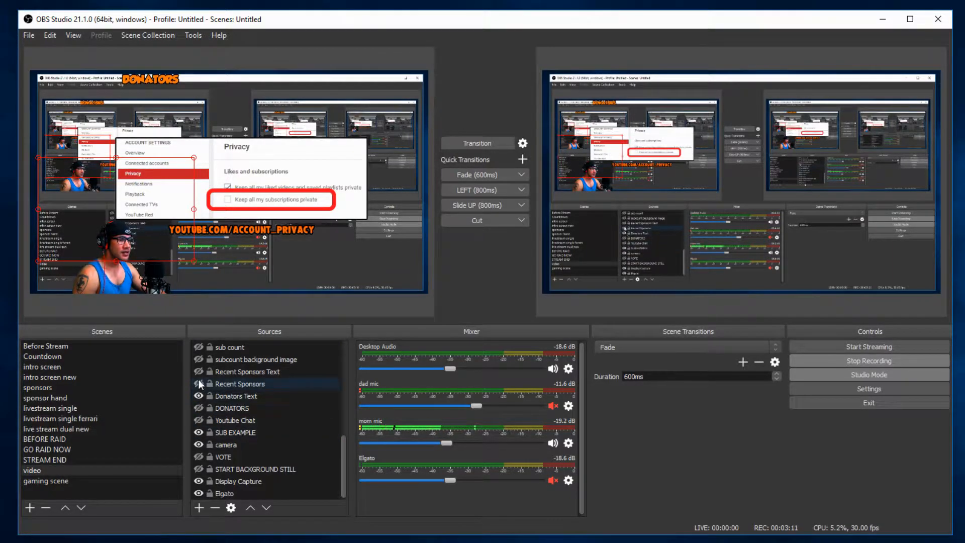
left_click(199, 384)
left_click(199, 372)
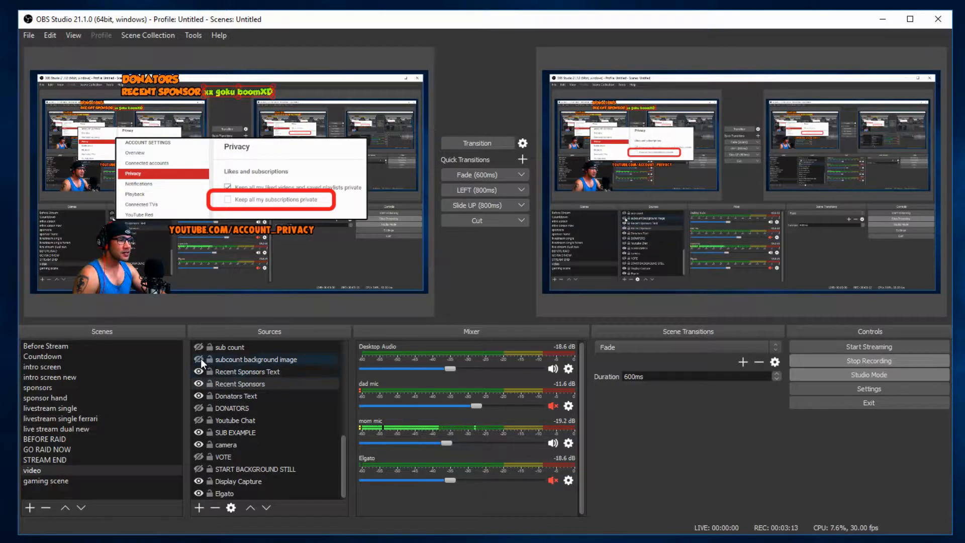
Show the sub count, its background image and the Gamer Tag source, and fade the video scene to the program output.
left_click(199, 359)
left_click(199, 347)
scroll(213, 349, "up", 3)
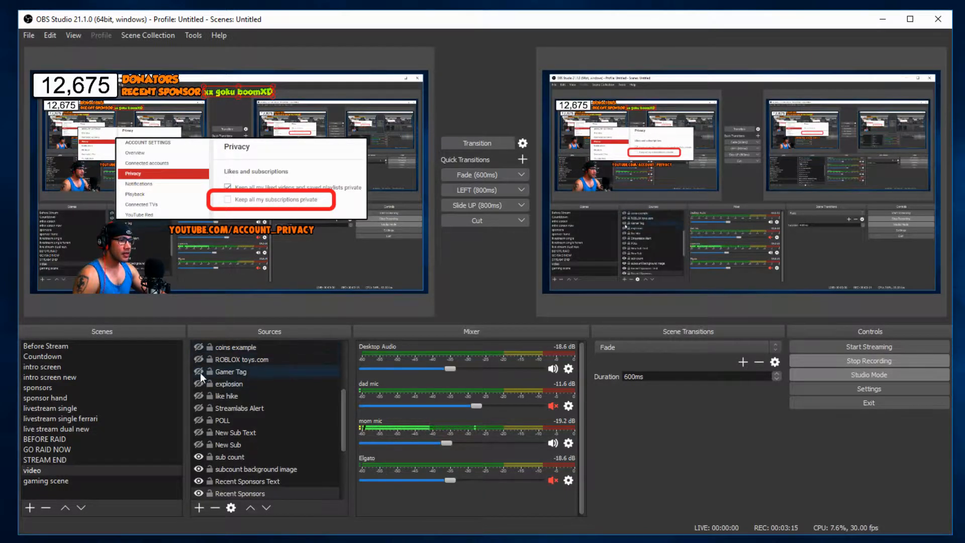
left_click(200, 372)
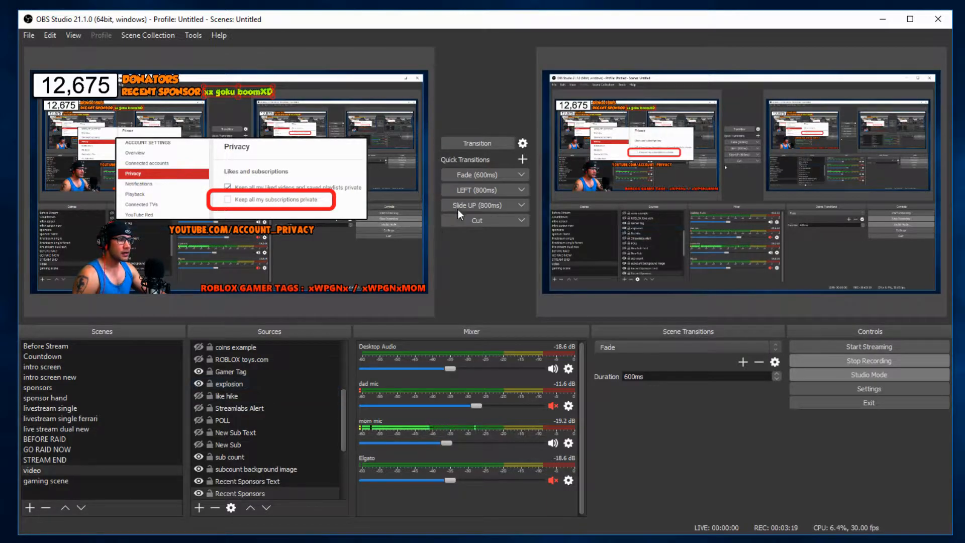
left_click(481, 176)
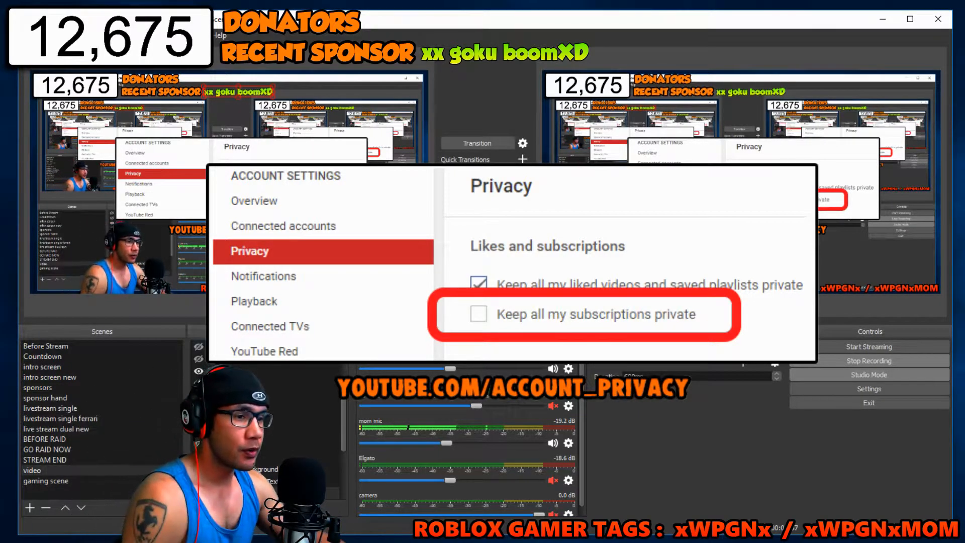
Hide the camera, SUB EXAMPLE, donator, sponsor and sub count overlays in the video scene again.
scroll(198, 406, "down", 3)
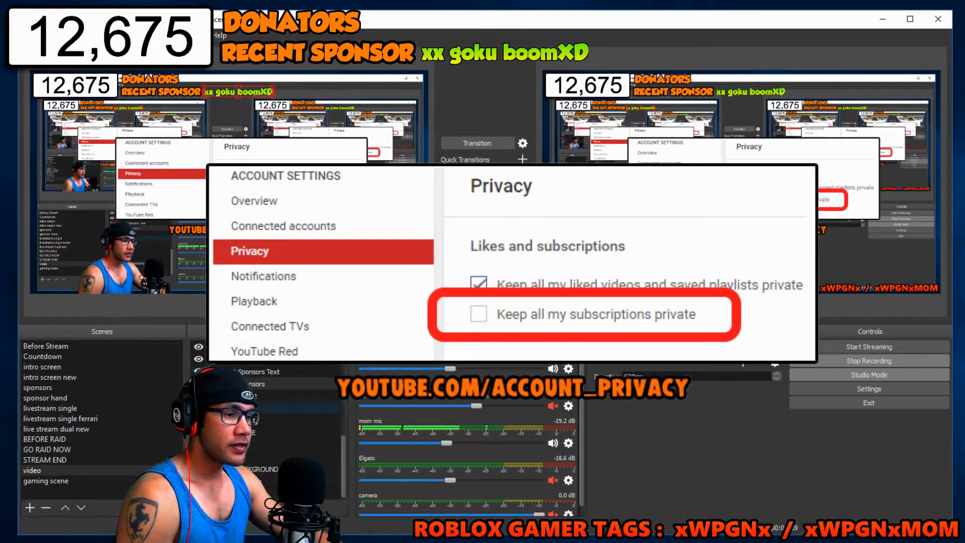
left_click(198, 444)
left_click(199, 433)
left_click(199, 384)
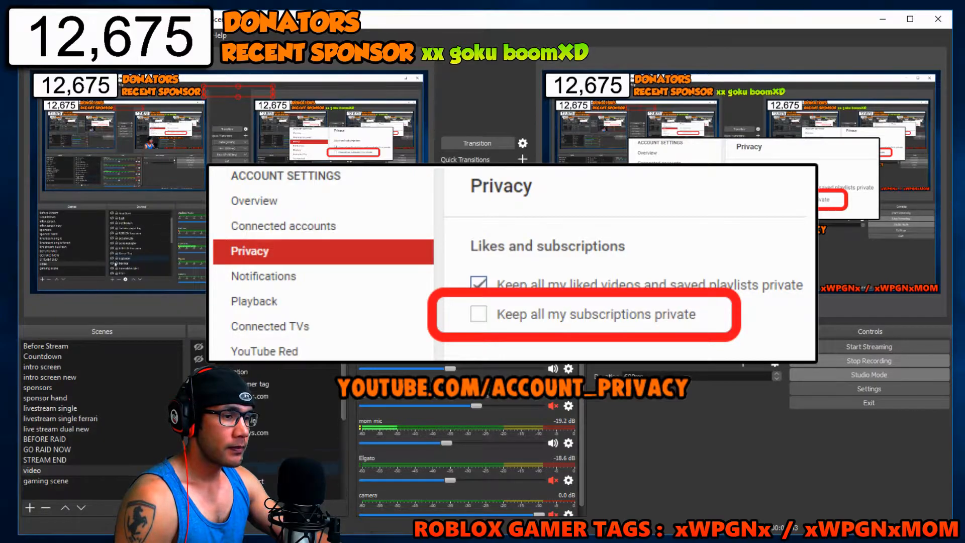
left_click(199, 397)
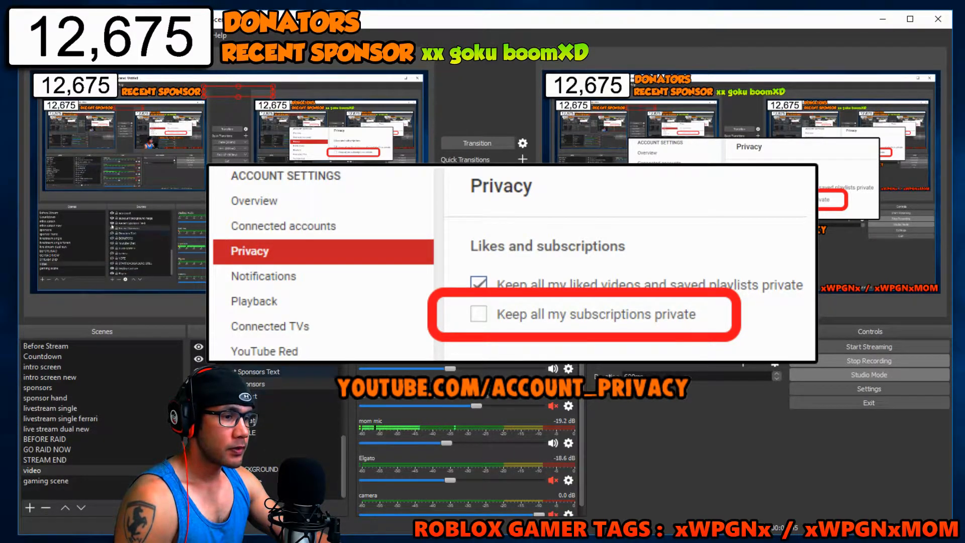
left_click(199, 372)
left_click(199, 359)
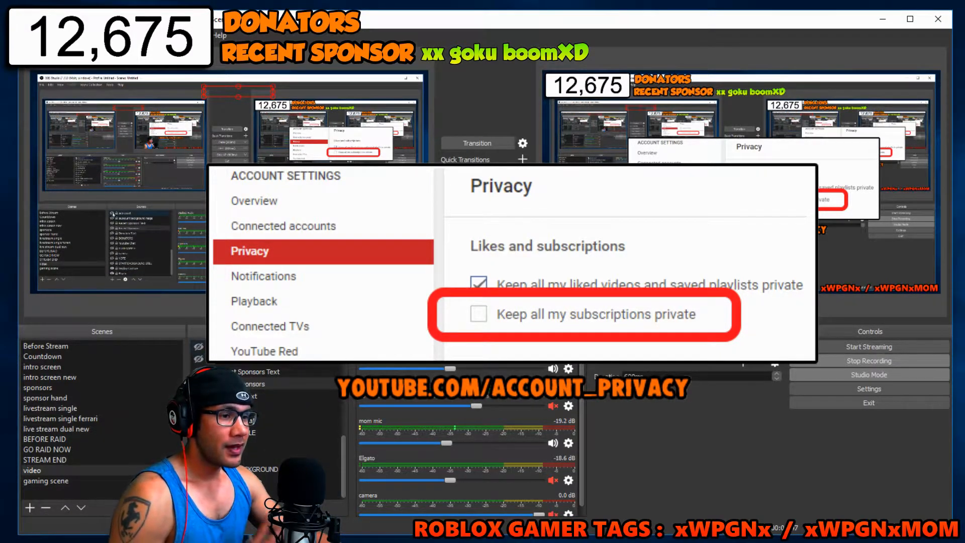
Switch the preview to the empty gaming scene.
left_click(54, 481)
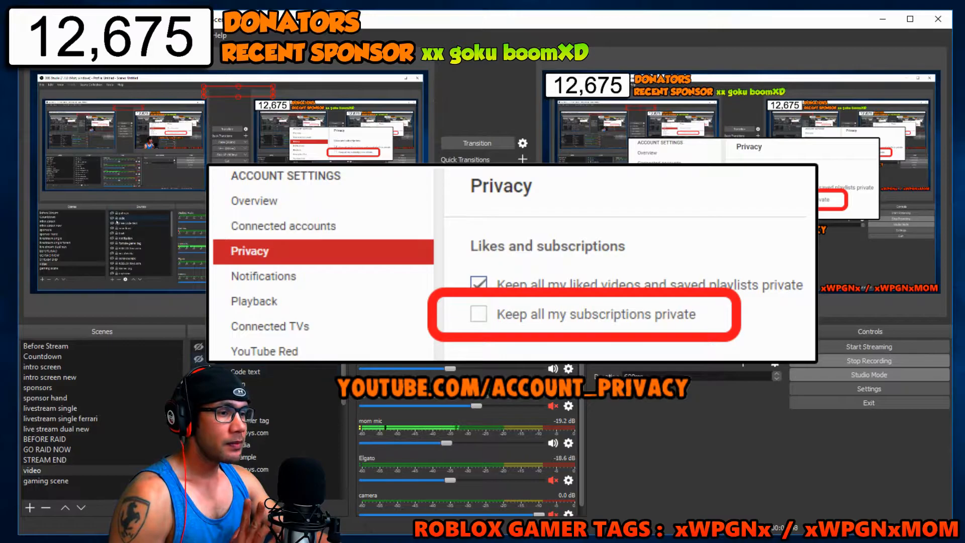
left_click(53, 481)
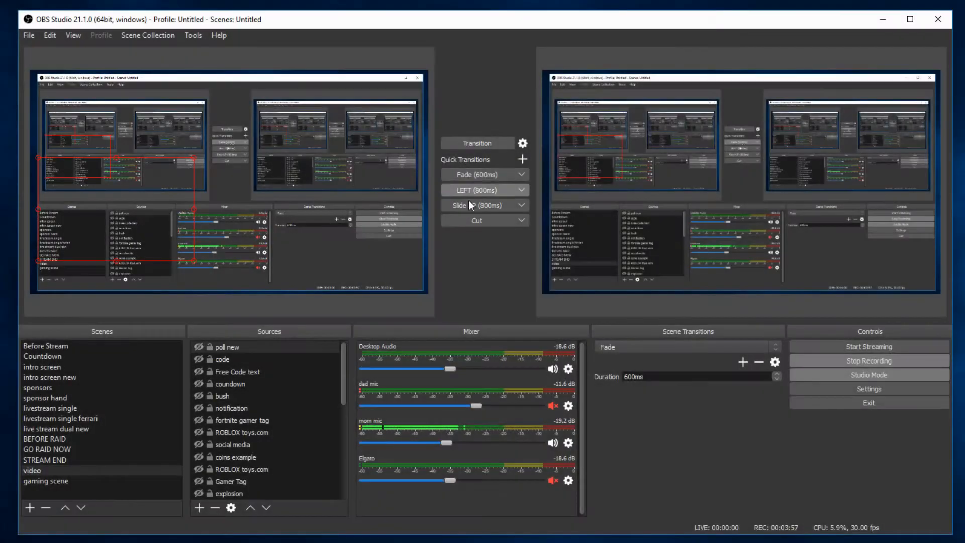
left_click(58, 481)
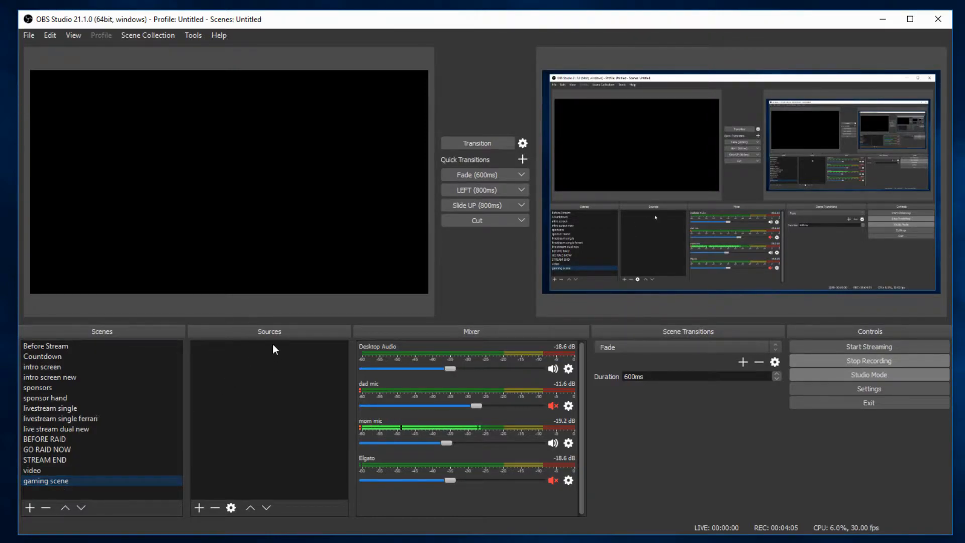
left_click(200, 505)
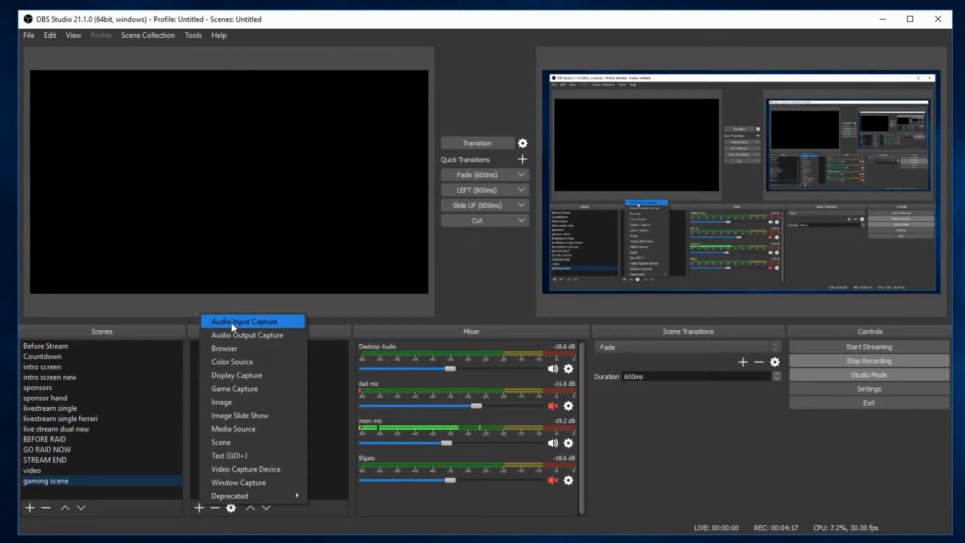
left_click(224, 482)
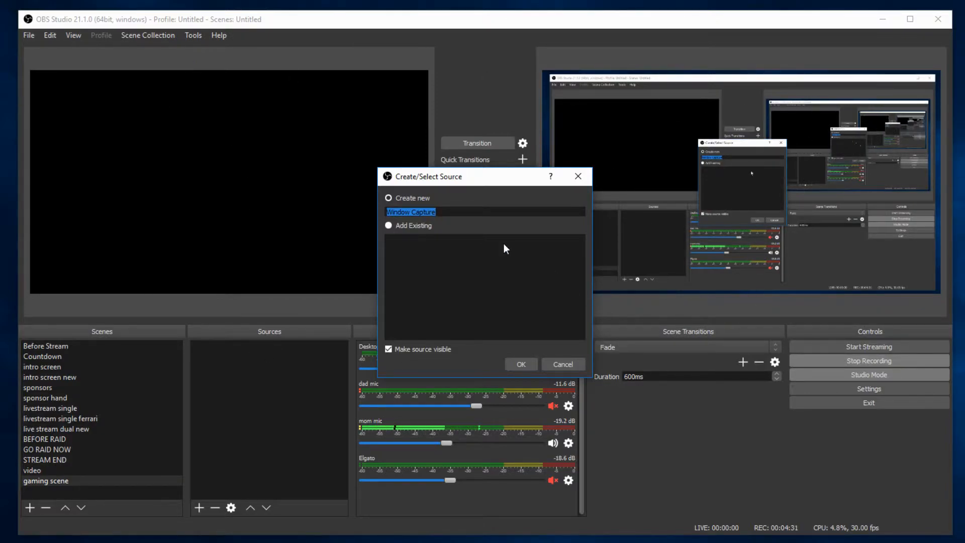
left_click(518, 364)
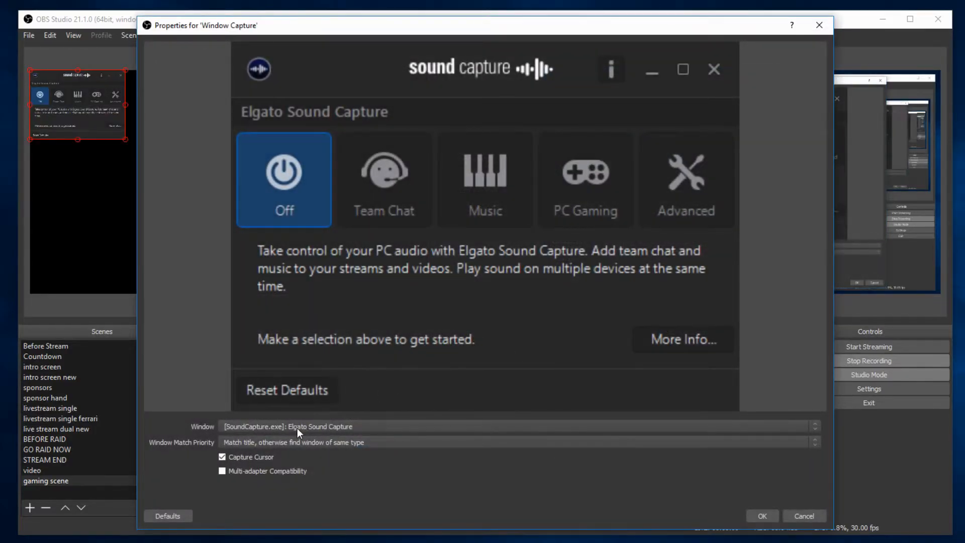
left_click(804, 516)
left_click(234, 347)
key("Delete")
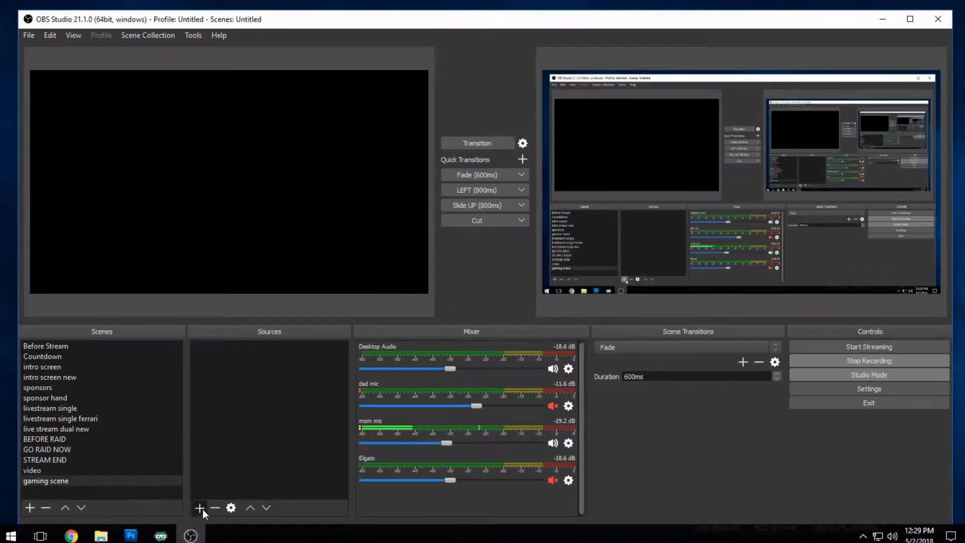
Add a new Display Capture source to the gaming scene that captures Display 1: 1920x1080 @ 1600,-504.
left_click(200, 507)
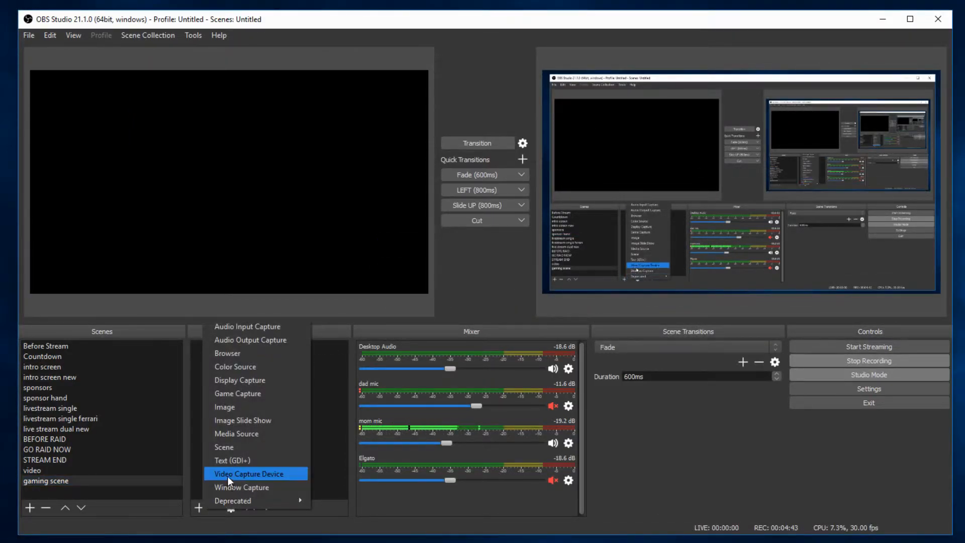
left_click(242, 379)
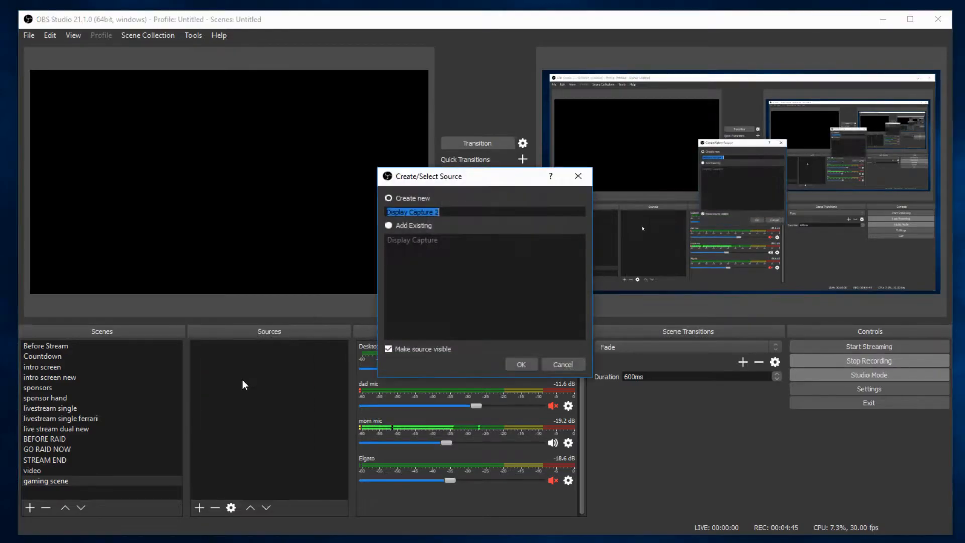
left_click(520, 364)
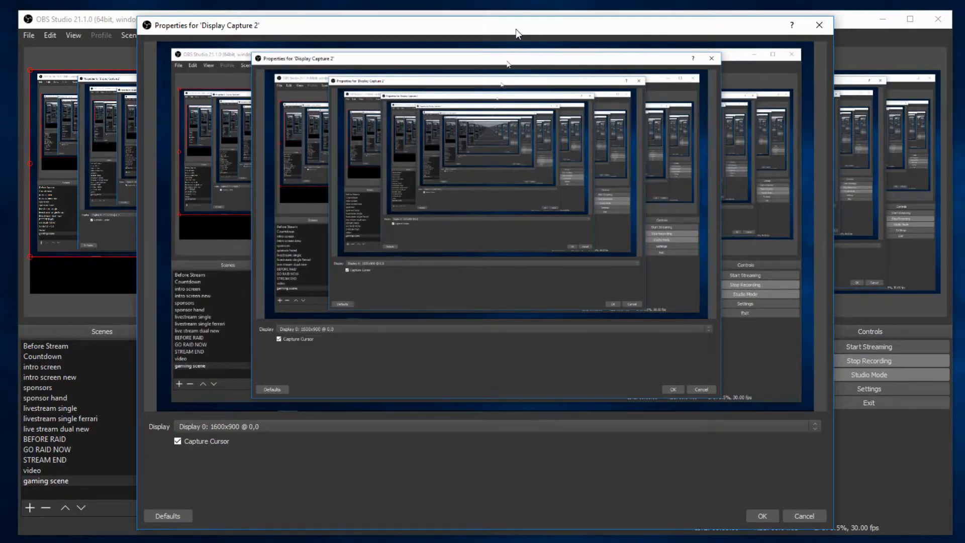
left_click_drag(515, 29, 522, 49)
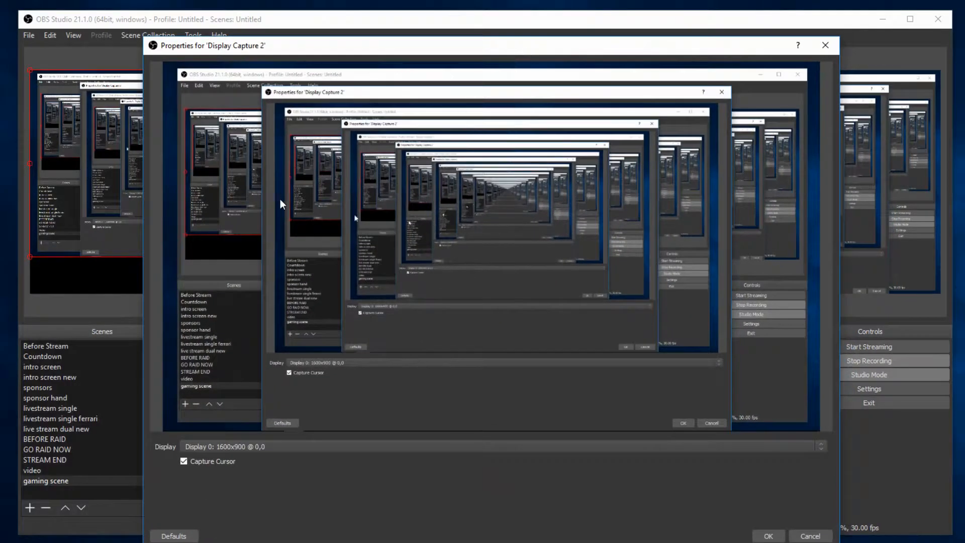
left_click(232, 448)
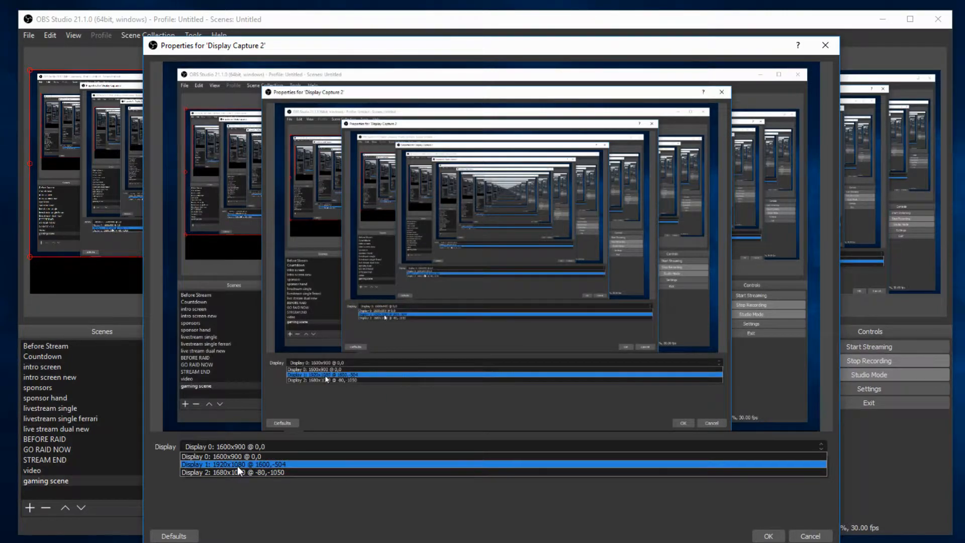
left_click(239, 465)
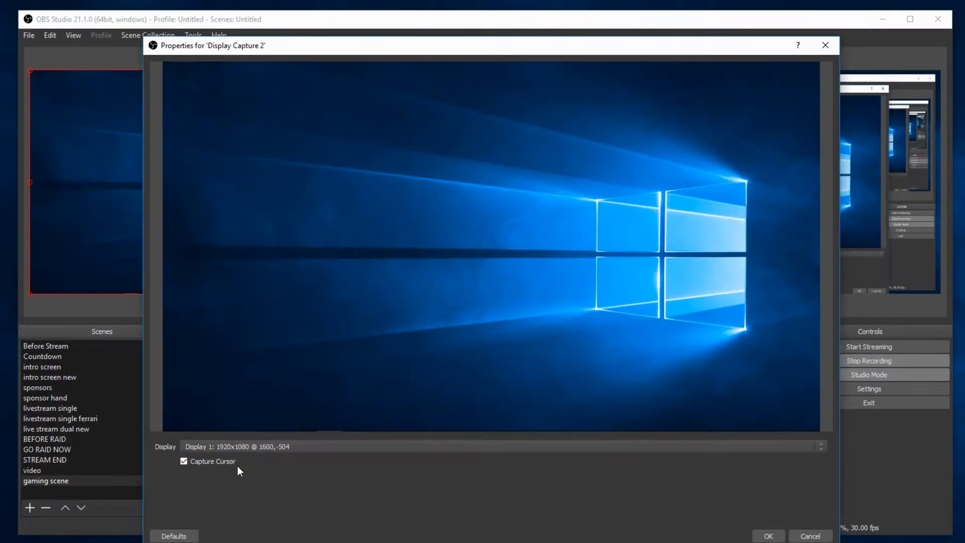
left_click(781, 537)
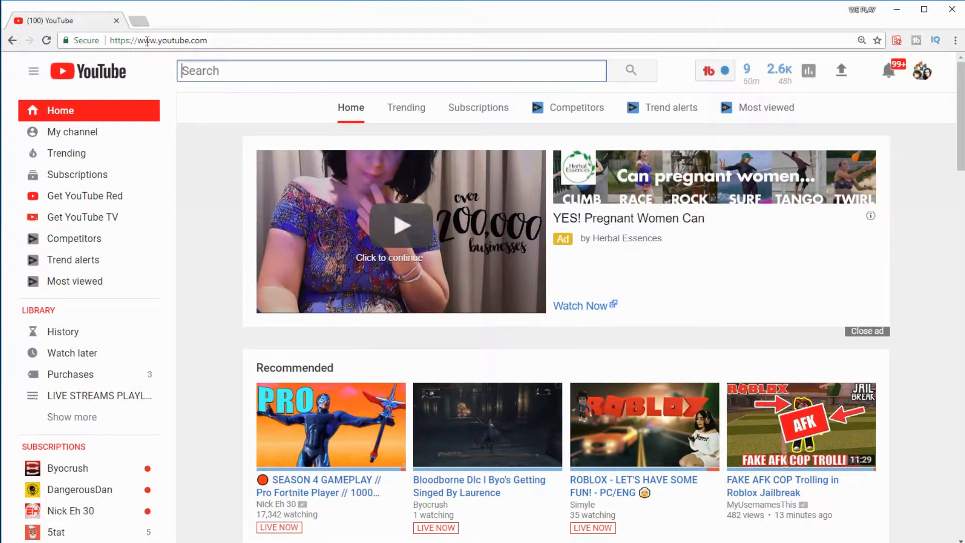
Switch to Chrome, open the Roblox site and make the browser window fill the captured display.
left_click(177, 40)
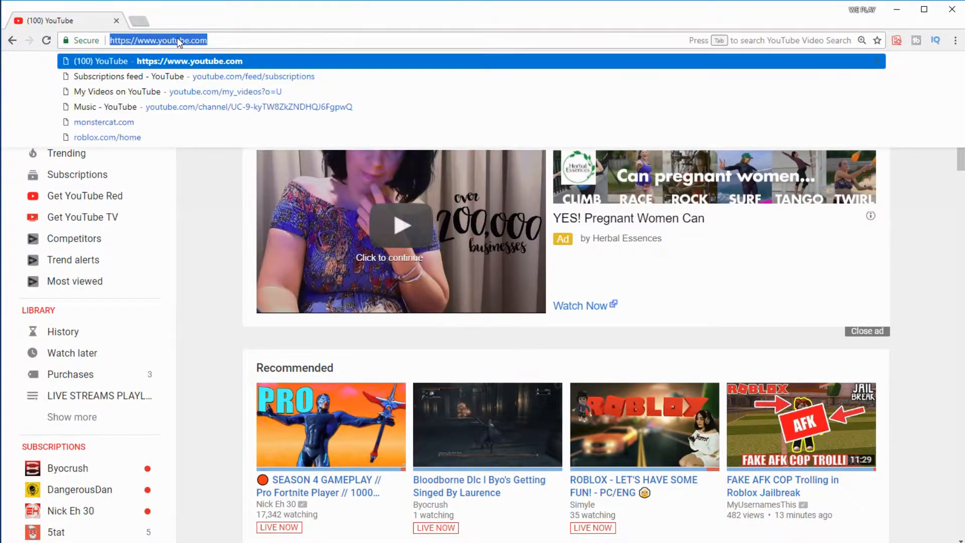
type("roblox")
key("Return")
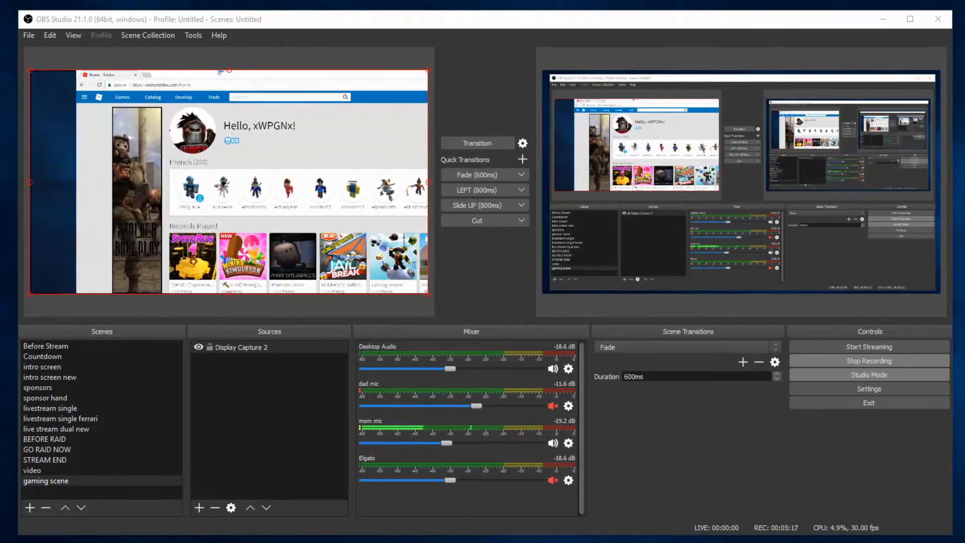
left_click_drag(220, 72, 220, 70)
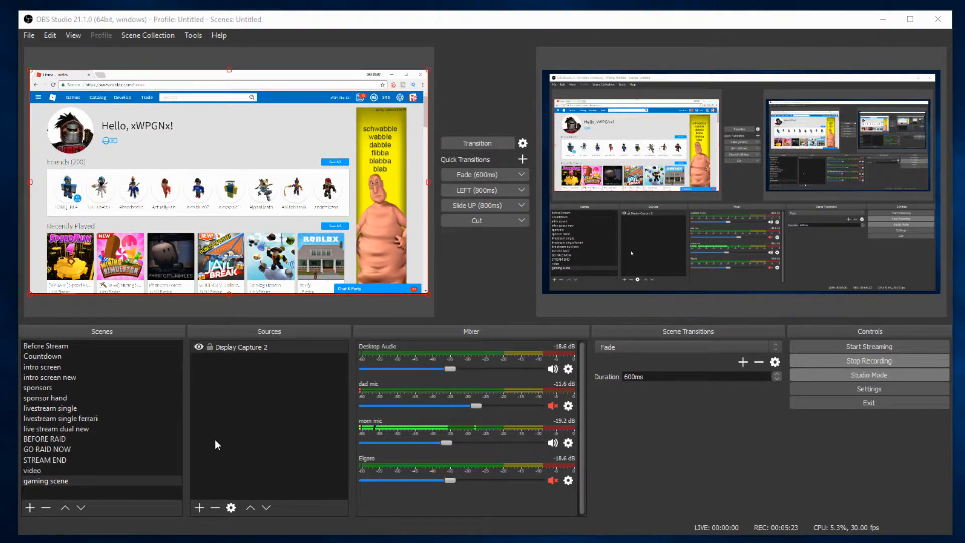
Add the existing "camera" Video Capture Device to the gaming scene.
left_click(198, 508)
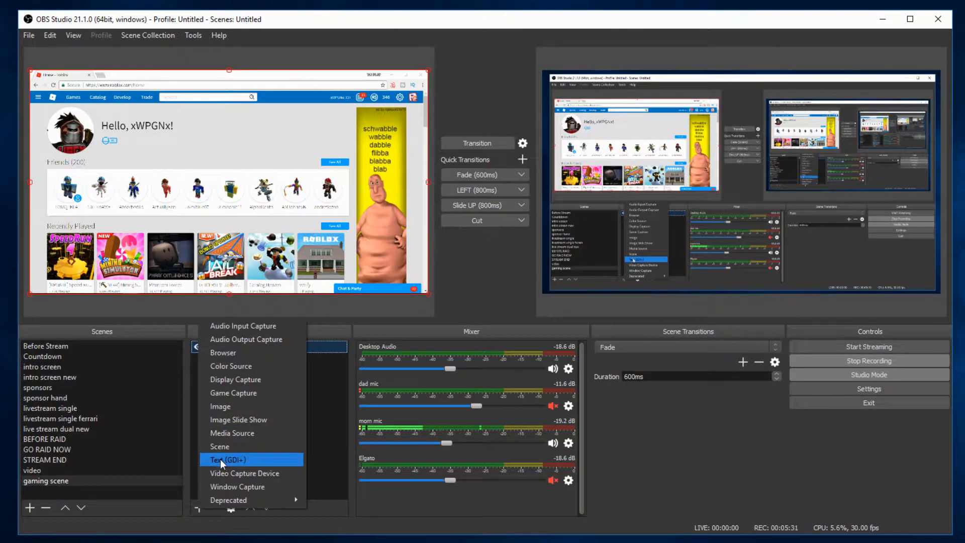
left_click(222, 473)
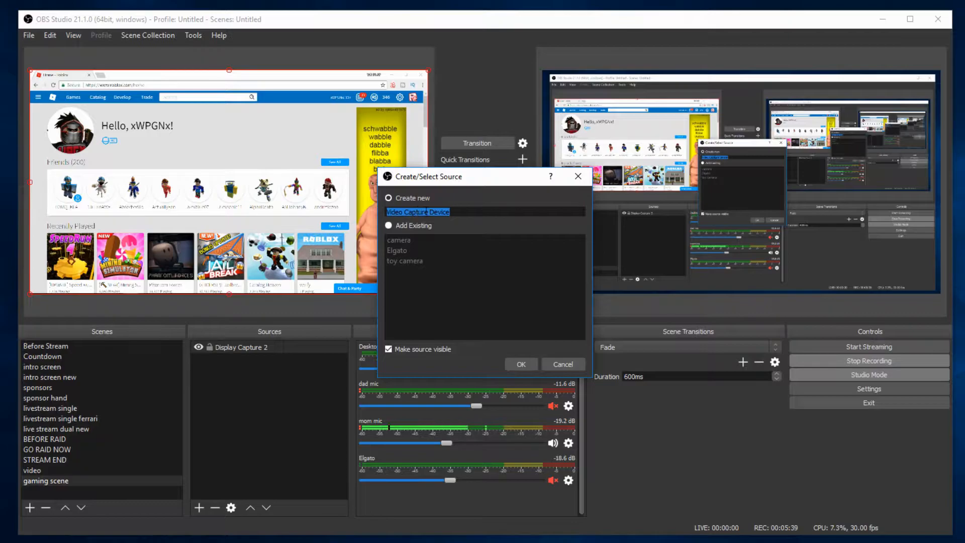
left_click(388, 225)
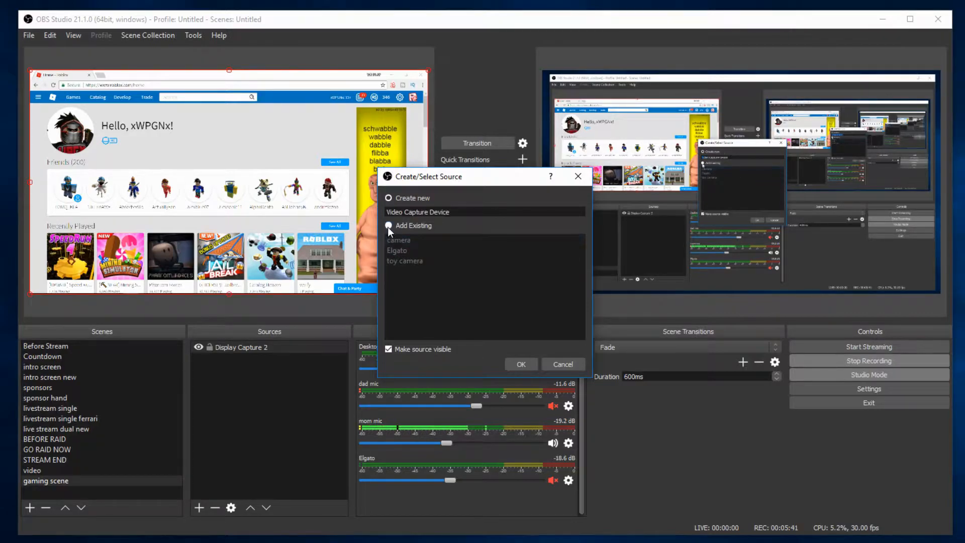
left_click(396, 241)
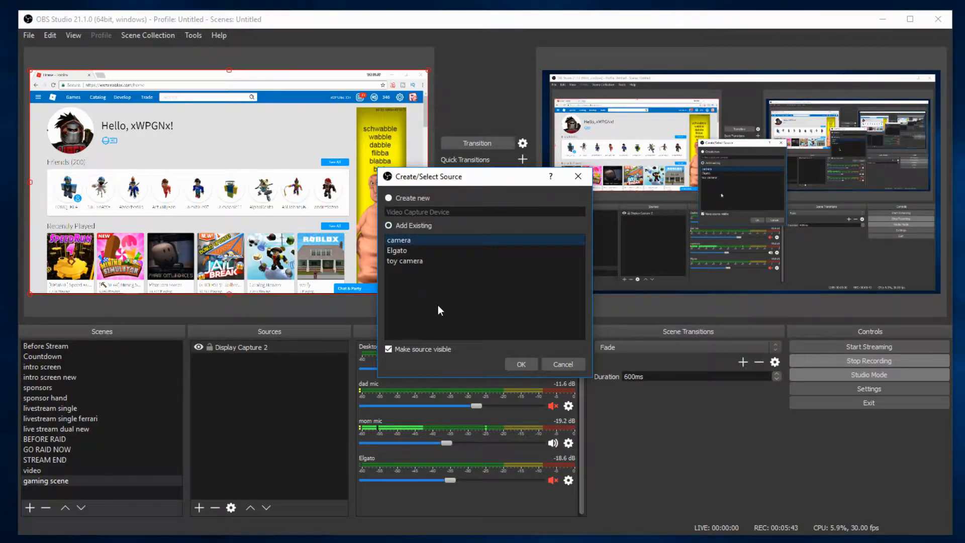
left_click(521, 365)
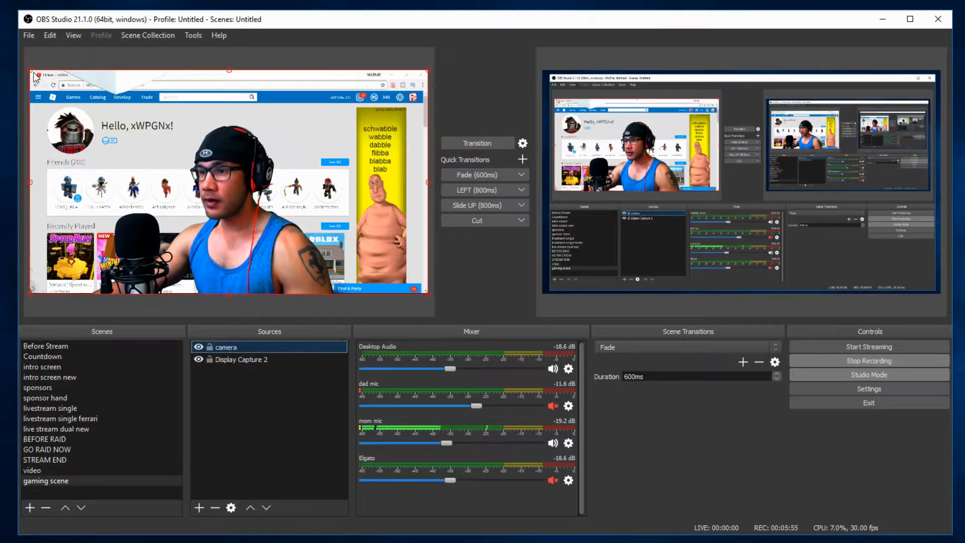
Scale the camera down toward the lower-right corner of the canvas and crop its top and left edges.
left_click_drag(34, 74, 157, 194)
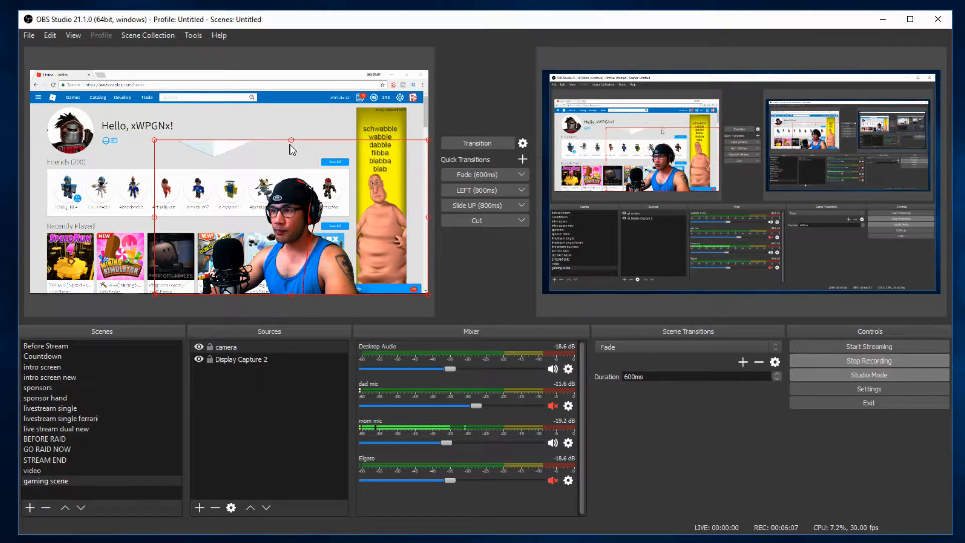
left_click_drag(291, 141, 305, 125)
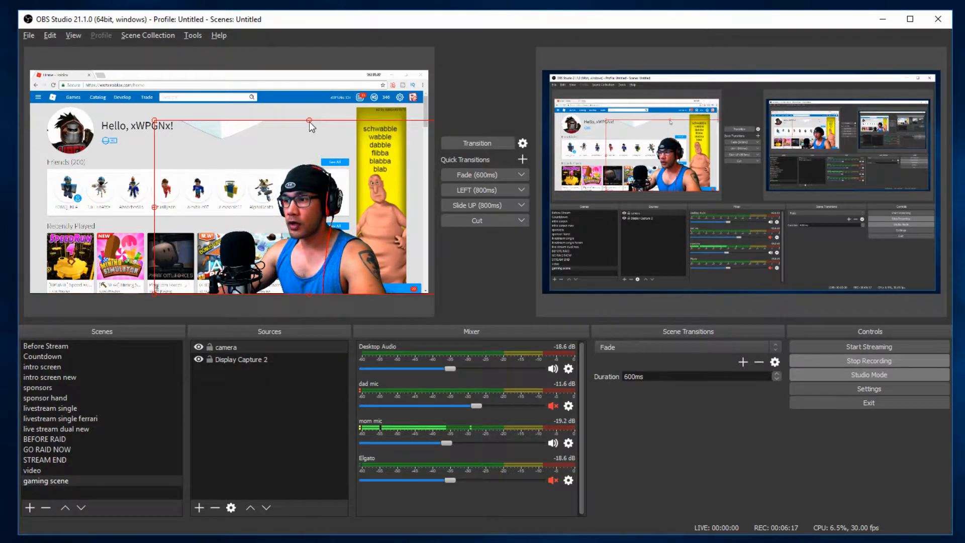
left_click_drag(309, 121, 311, 146)
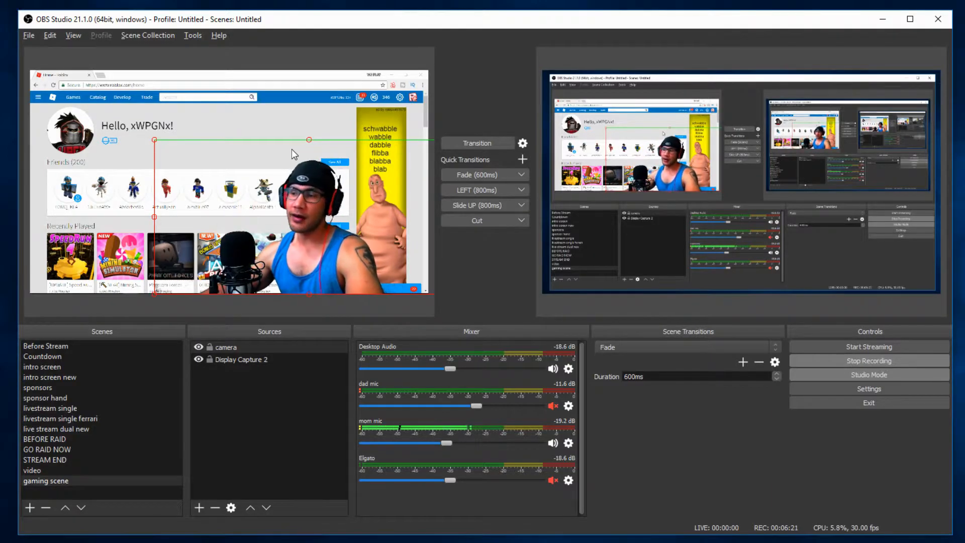
left_click_drag(154, 217, 184, 217)
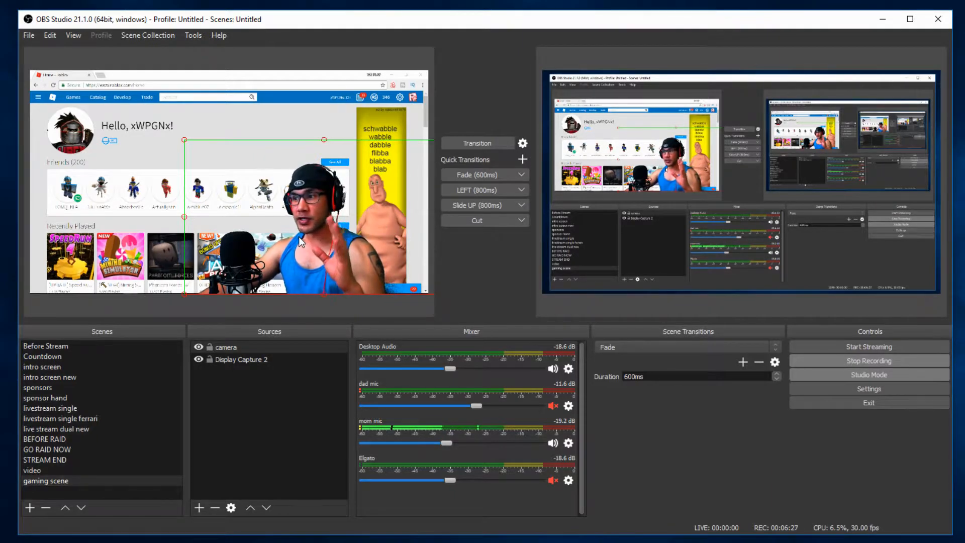
Flip the camera source horizontally.
right_click(236, 349)
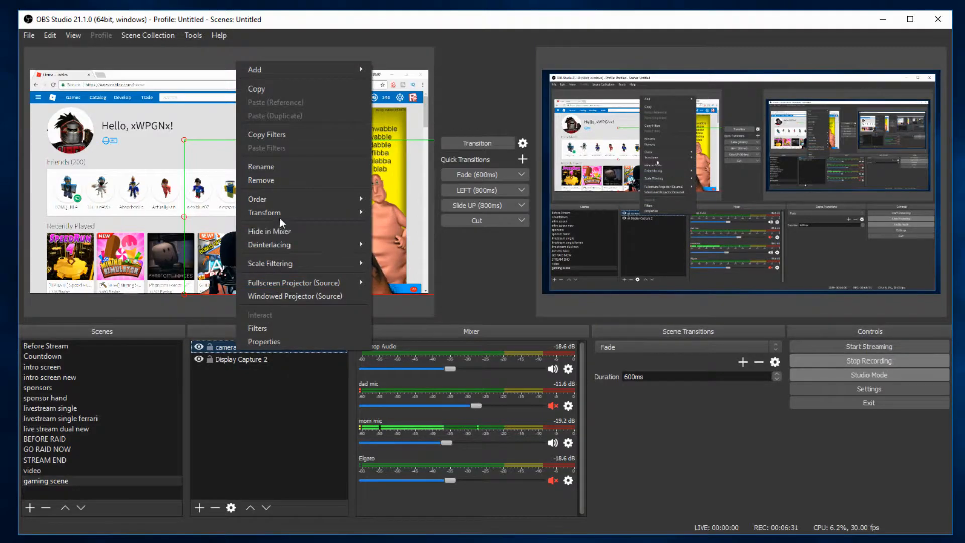
mouse_move(282, 214)
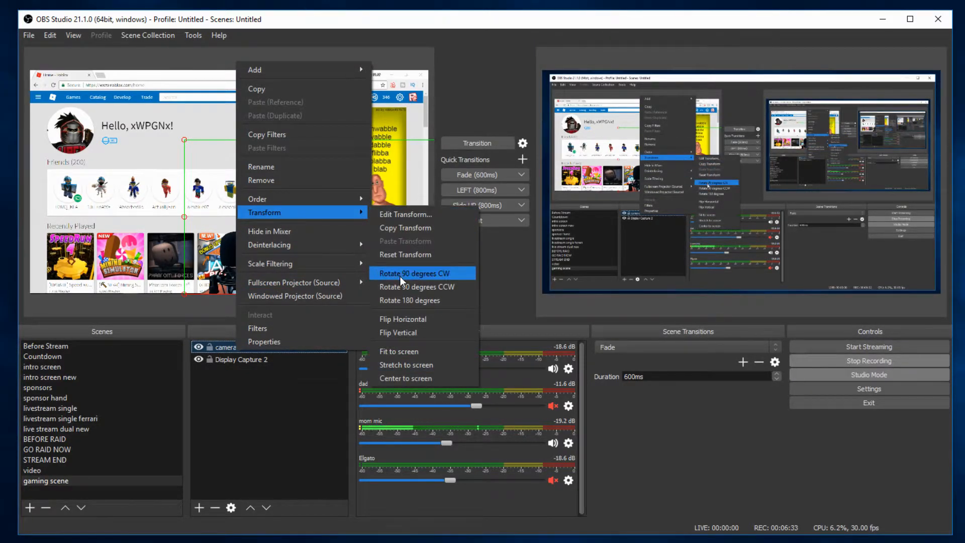
left_click(399, 320)
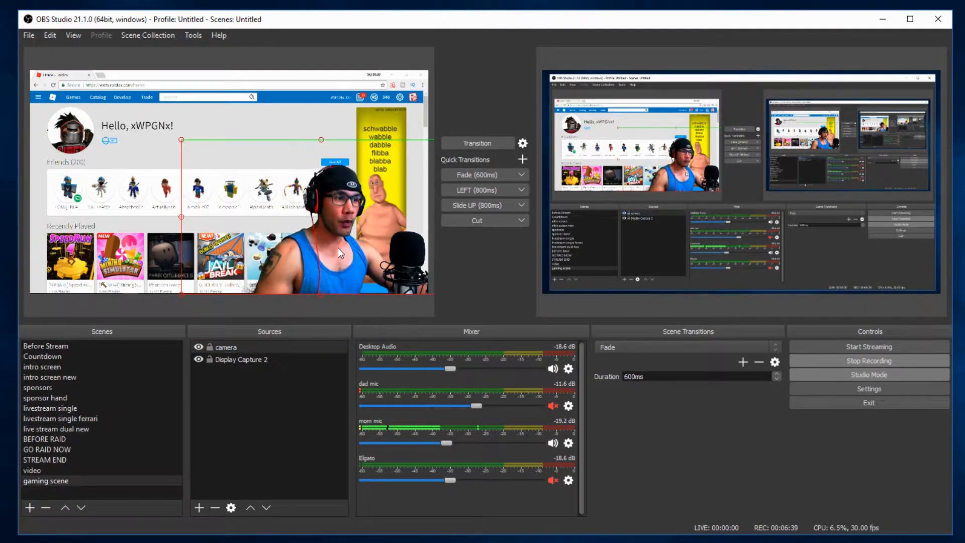
Move the camera to the lower-left corner of the canvas and shrink it further.
mouse_move(174, 246)
left_mouse_down()
mouse_move(164, 252)
mouse_move(174, 258)
left_mouse_up()
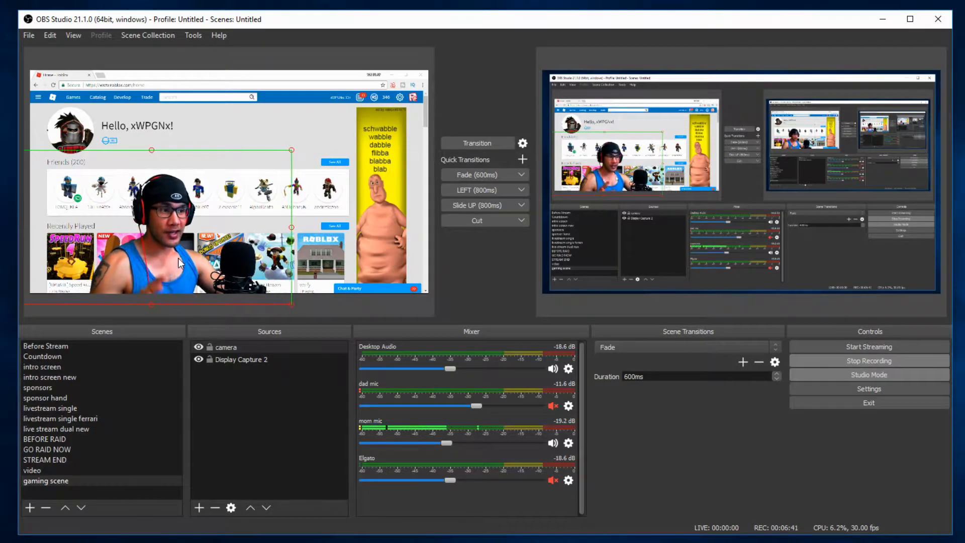
left_click_drag(222, 203, 204, 203)
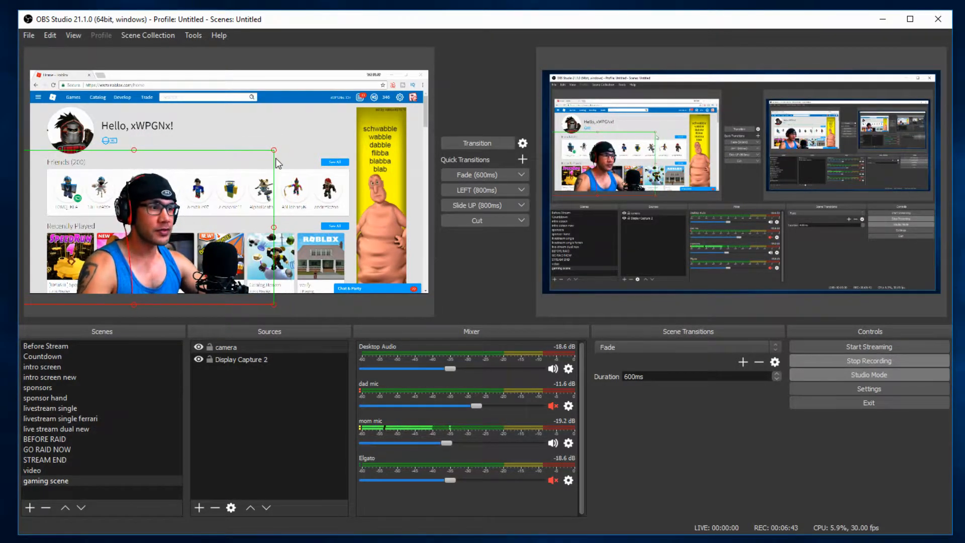
left_click_drag(275, 150, 240, 170)
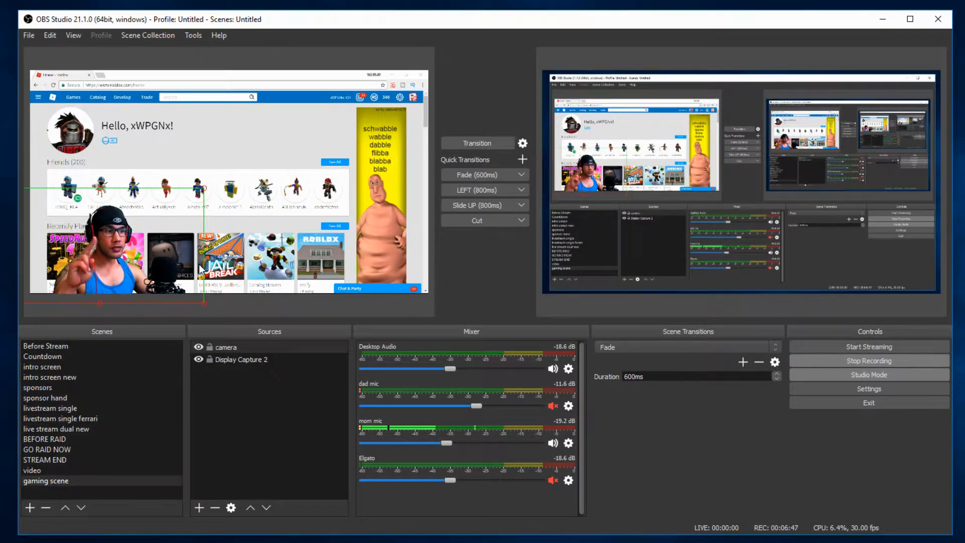
Demonstrate layering by moving the display capture above the camera and hiding it, and restore its order and visibility.
left_click(243, 360)
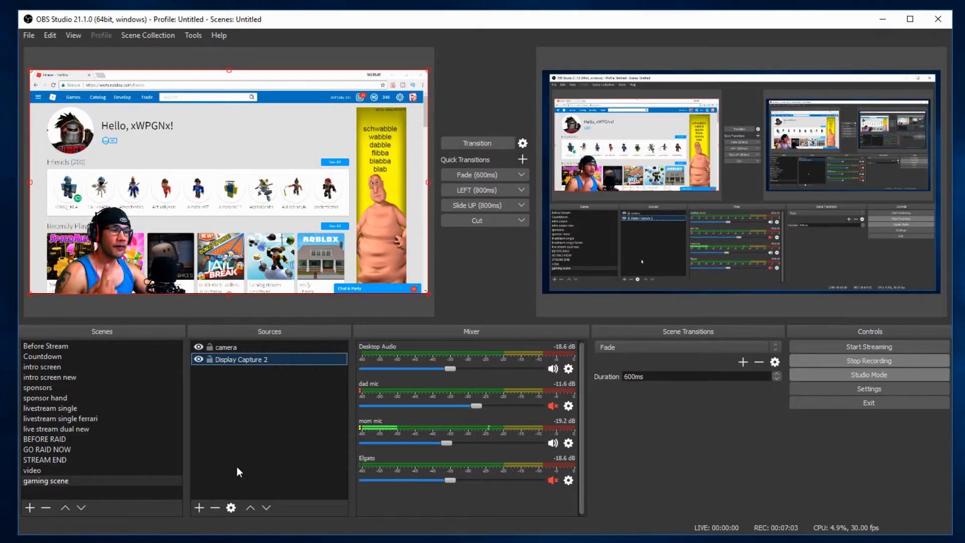
left_click_drag(246, 361, 248, 346)
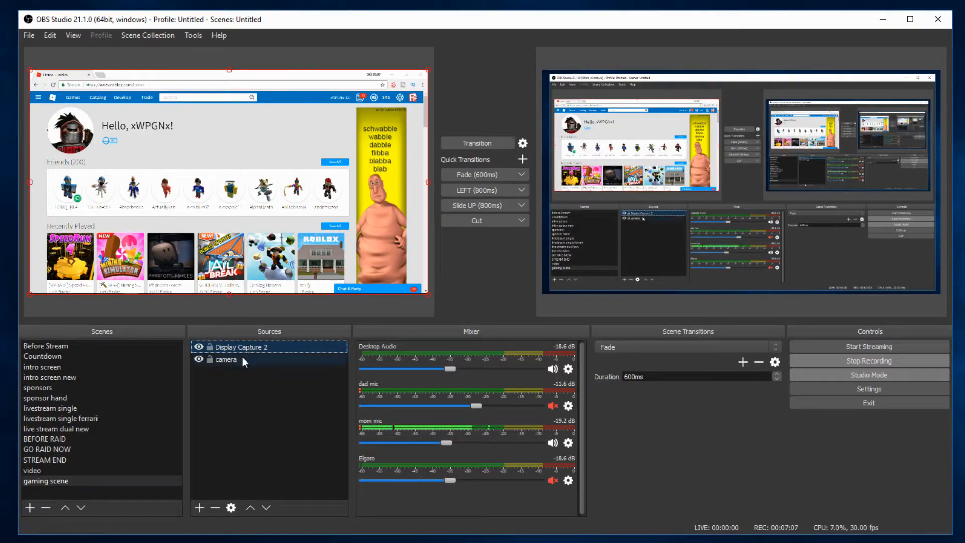
left_click(198, 347)
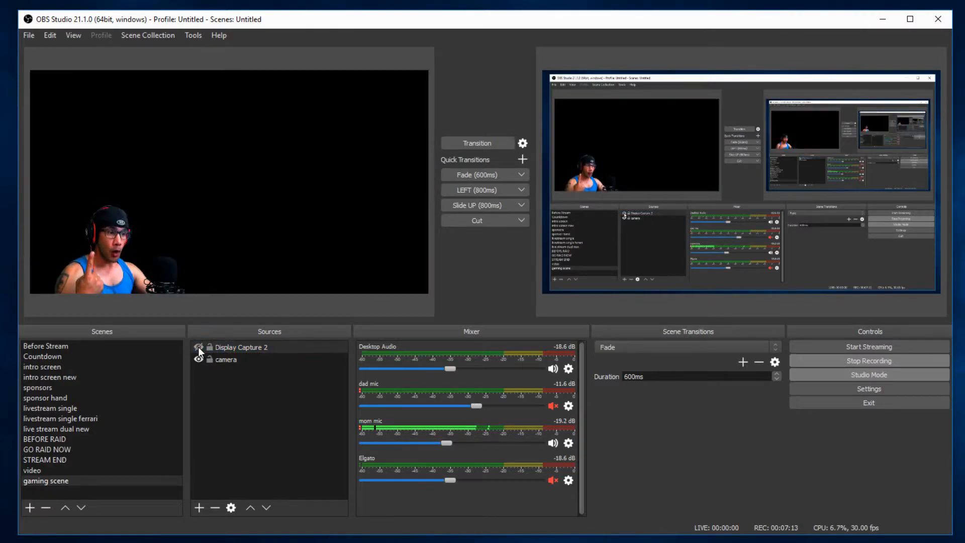
left_click_drag(203, 347, 223, 360)
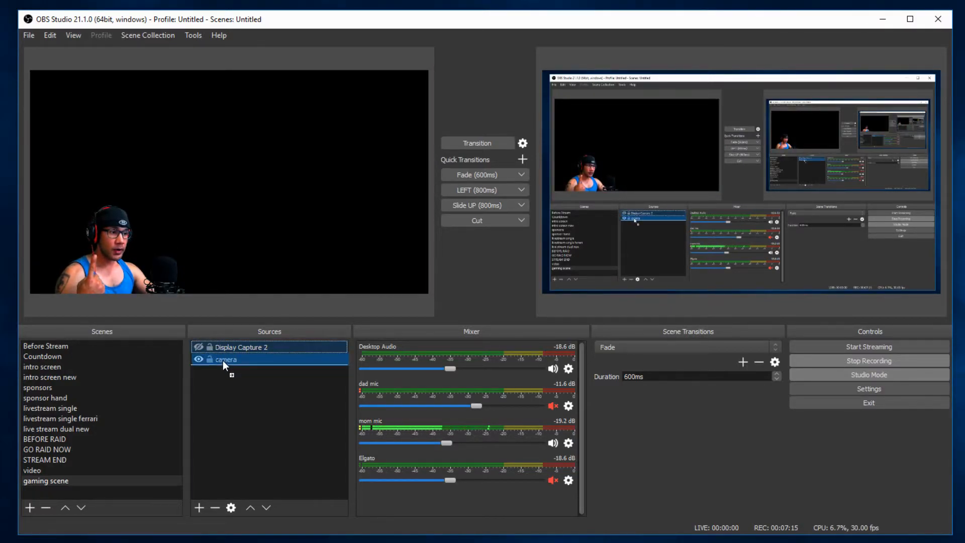
left_click(198, 359)
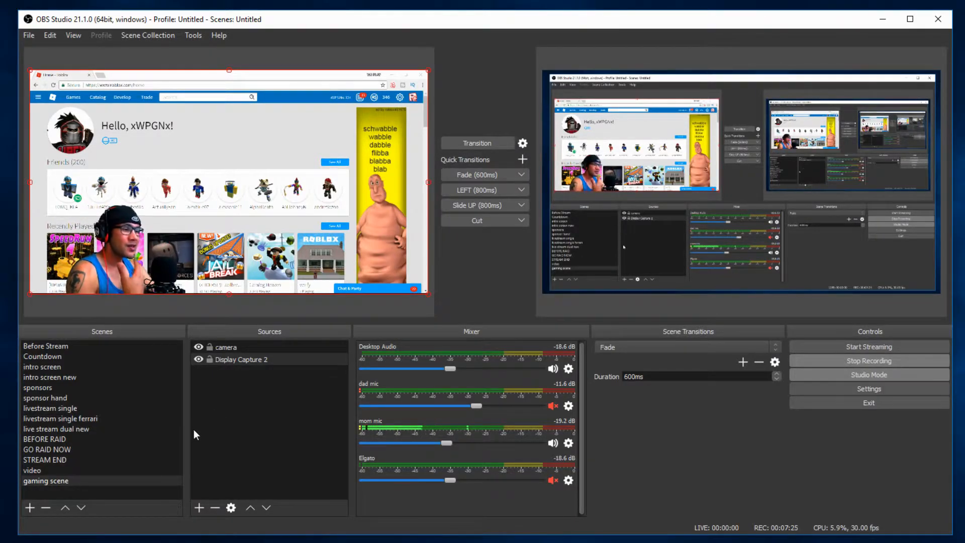
Create a Text (GDI+) source named "hello world" and set its text to "hello world".
left_click(197, 509)
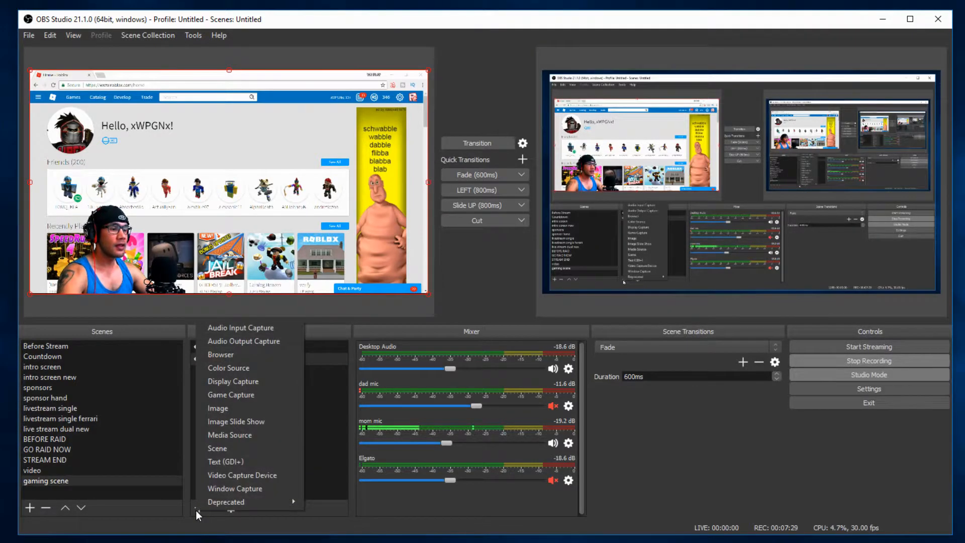
left_click(222, 463)
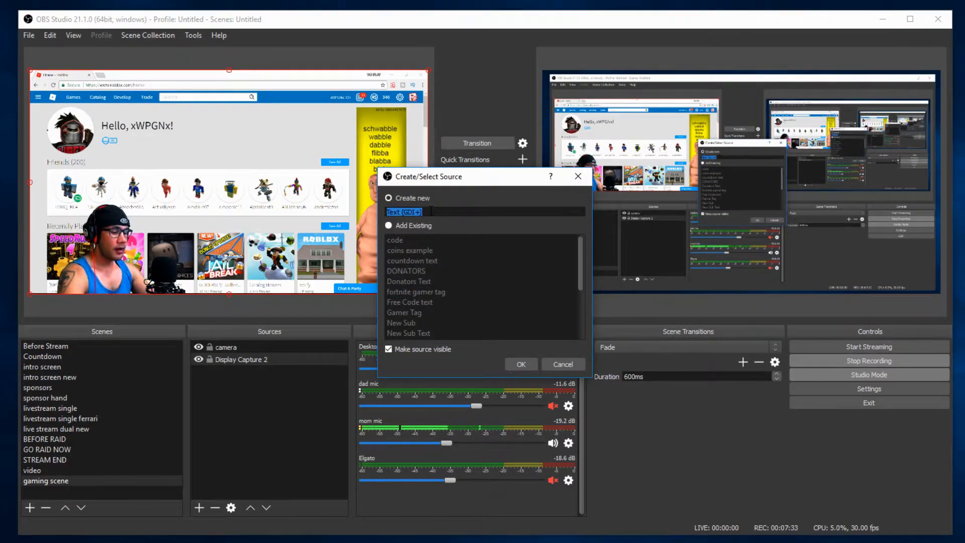
type("hello world")
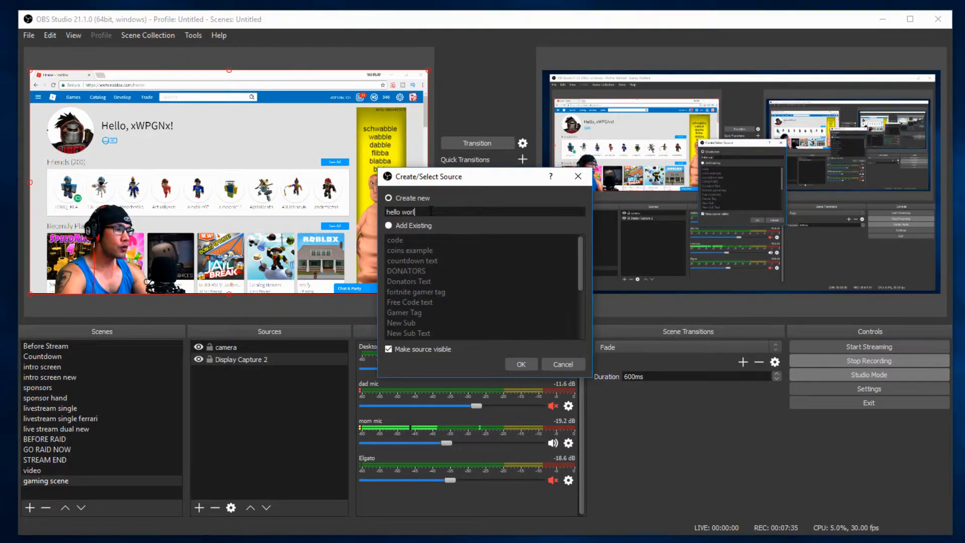
left_click(514, 362)
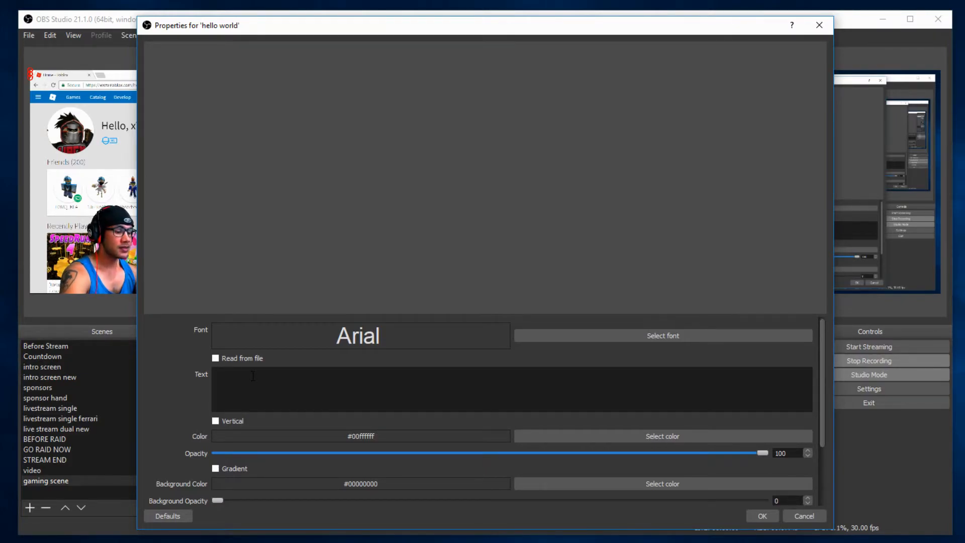
type("hello world")
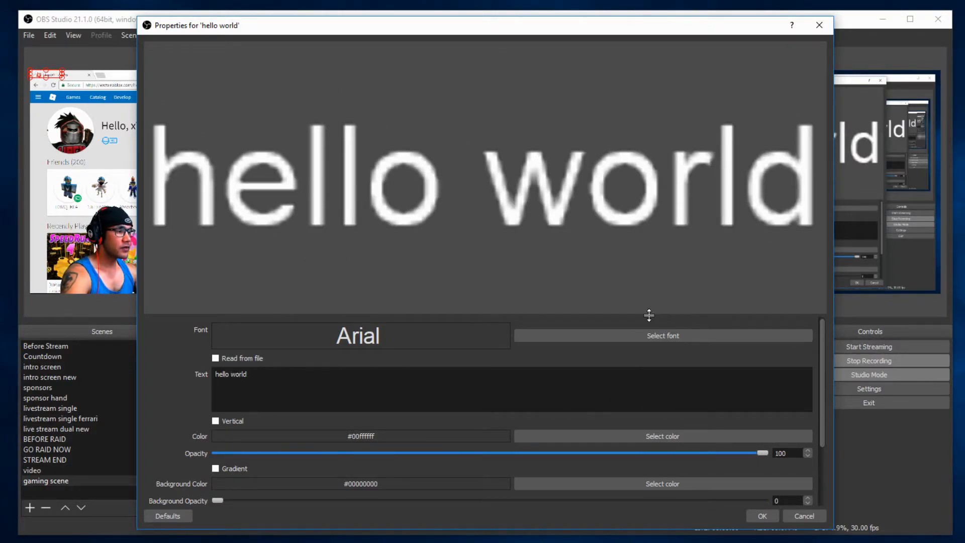
Set the hello world text's font to GROBOLD Regular at size 150.
left_click(652, 333)
scroll(403, 243, "down", 10)
scroll(402, 249, "down", 4)
left_click_drag(480, 258, 473, 224)
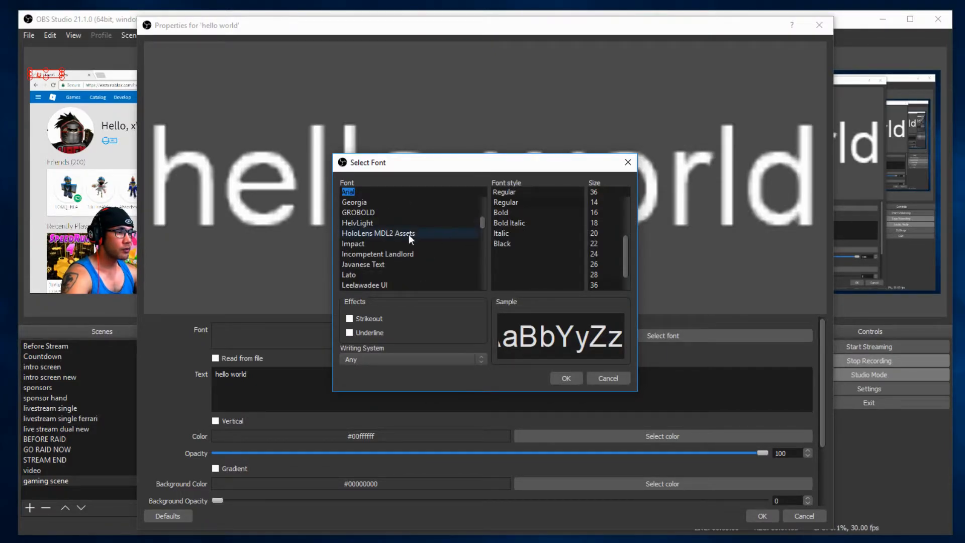
left_click(366, 214)
scroll(604, 260, "down", 1)
left_click(598, 284)
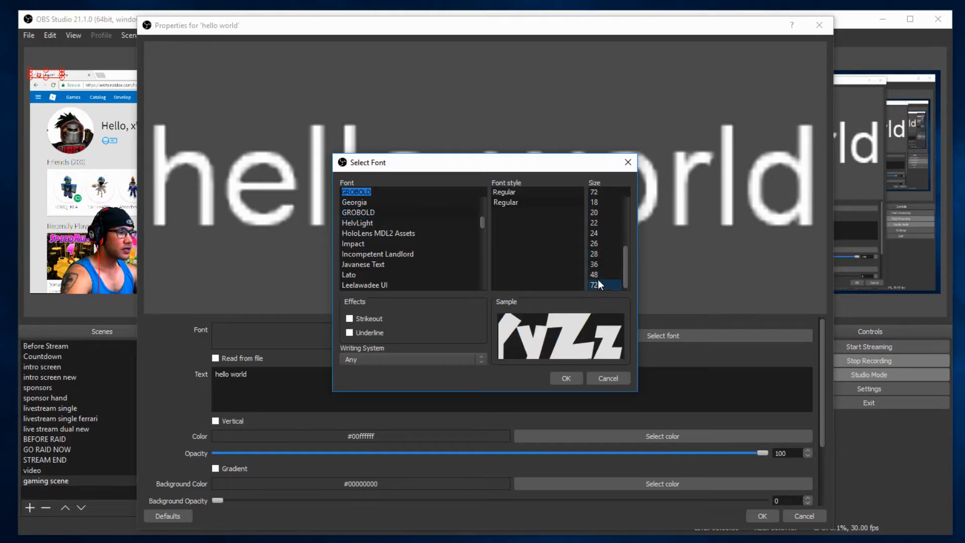
left_click(606, 191)
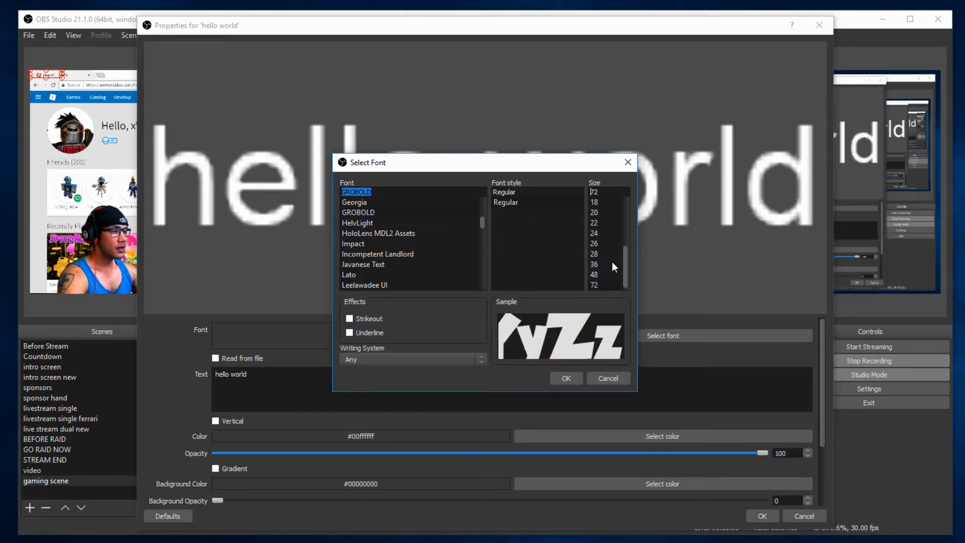
left_click_drag(600, 187, 583, 192)
type("150")
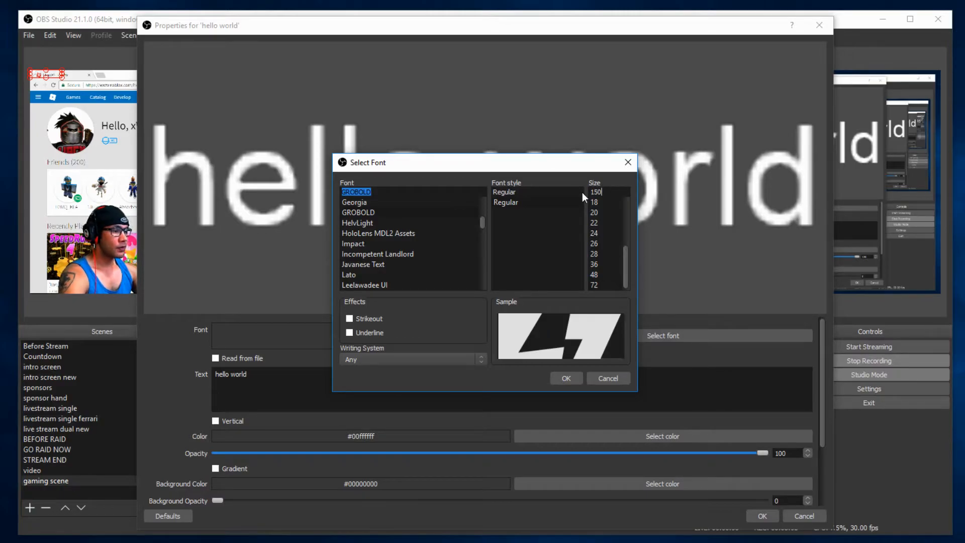
left_click(566, 378)
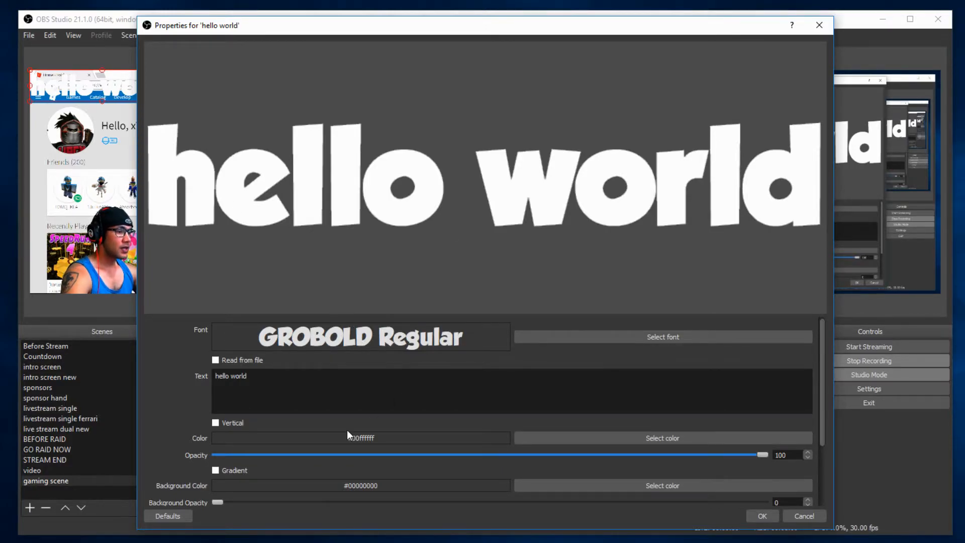
Change the hello world text color to the basic red #ff0004.
left_click(603, 435)
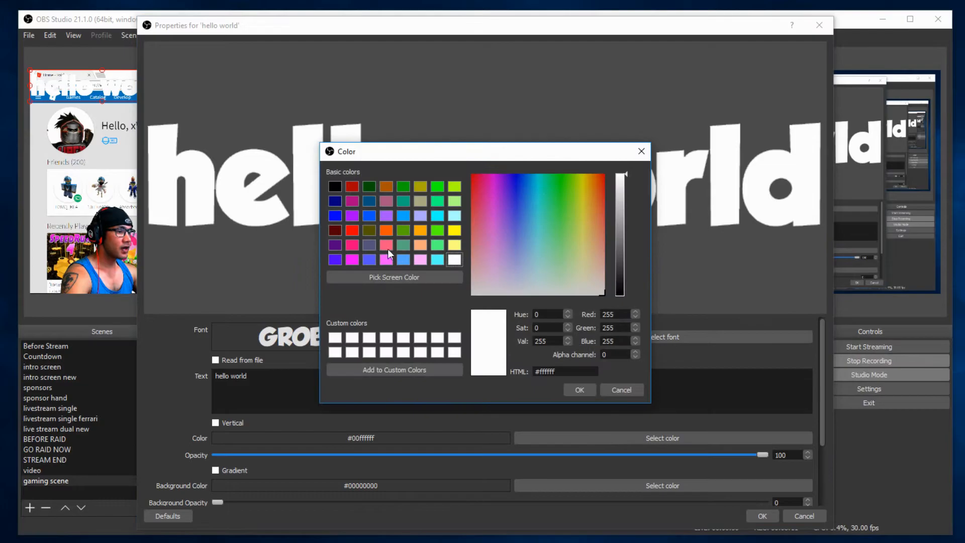
left_click(351, 232)
left_click_drag(476, 221, 459, 155)
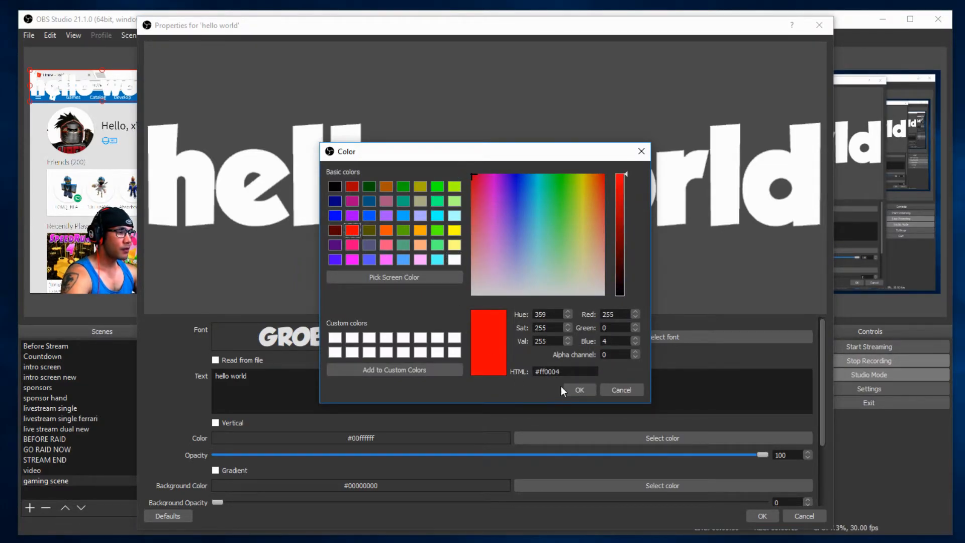
left_click(573, 390)
Give the hello world text a black outline of size 13 and apply the source properties.
scroll(650, 431, "down", 3)
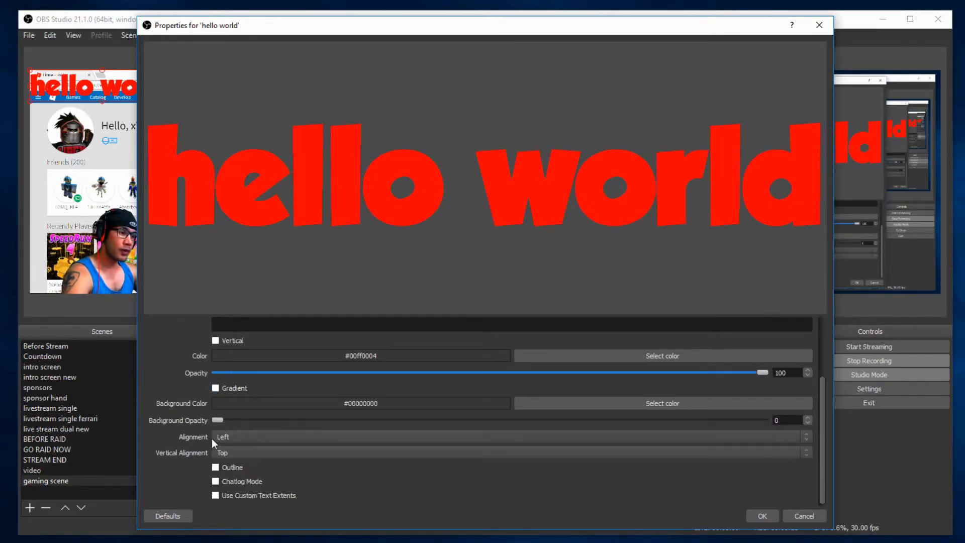
left_click(217, 467)
left_click(586, 496)
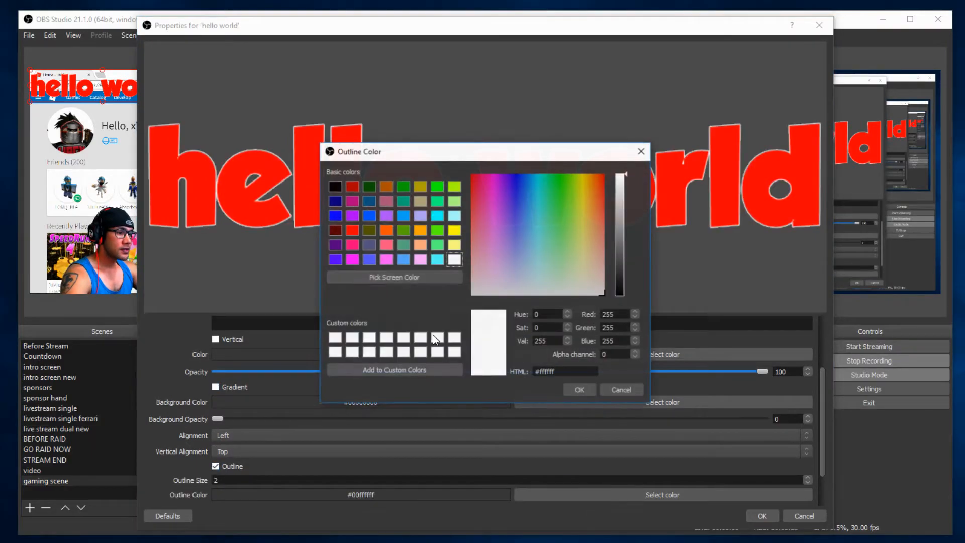
left_click(334, 188)
left_click(581, 390)
left_click(808, 477)
left_click(808, 477)
left_click(808, 477)
left_click(808, 477)
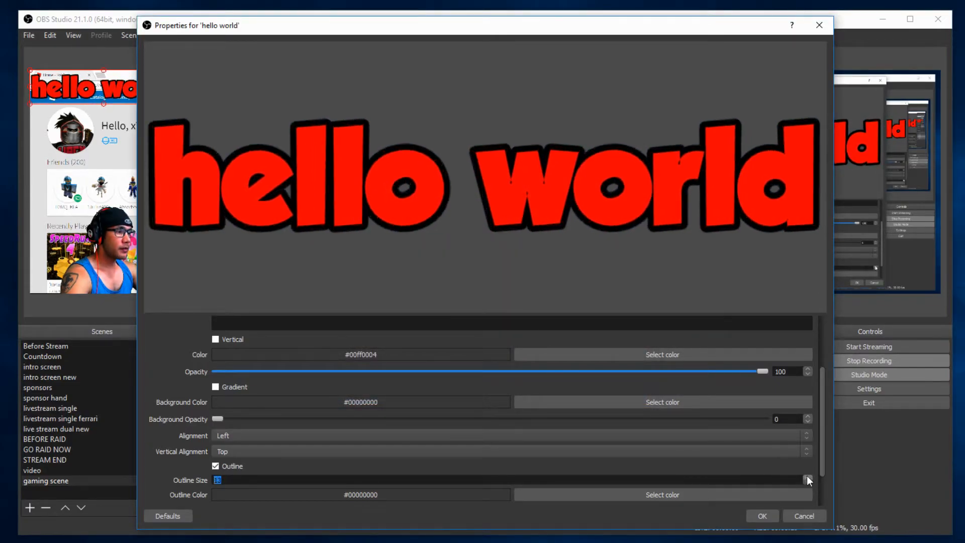
left_click(764, 516)
Enlarge the hello world text on the canvas and place it above the camera image.
left_click_drag(139, 101, 210, 154)
left_click_drag(291, 165, 354, 182)
left_click_drag(144, 131, 122, 122)
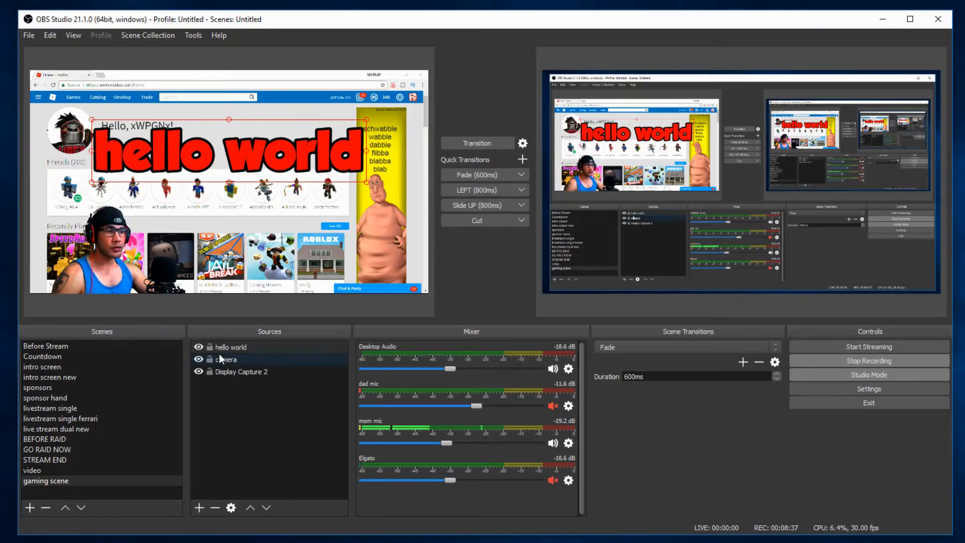
Move the hello world text over the camera image and layer it behind the camera source.
left_click_drag(237, 171, 209, 244)
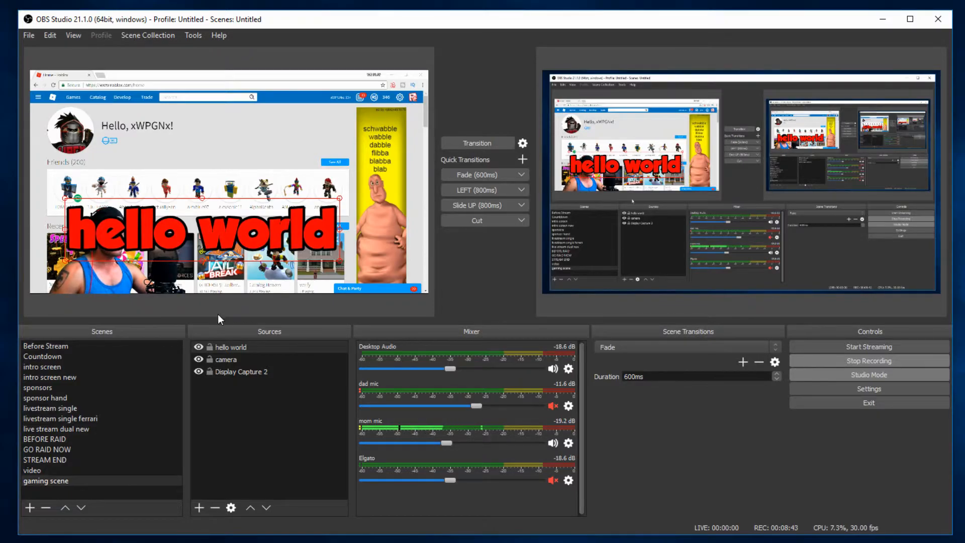
left_click(266, 508)
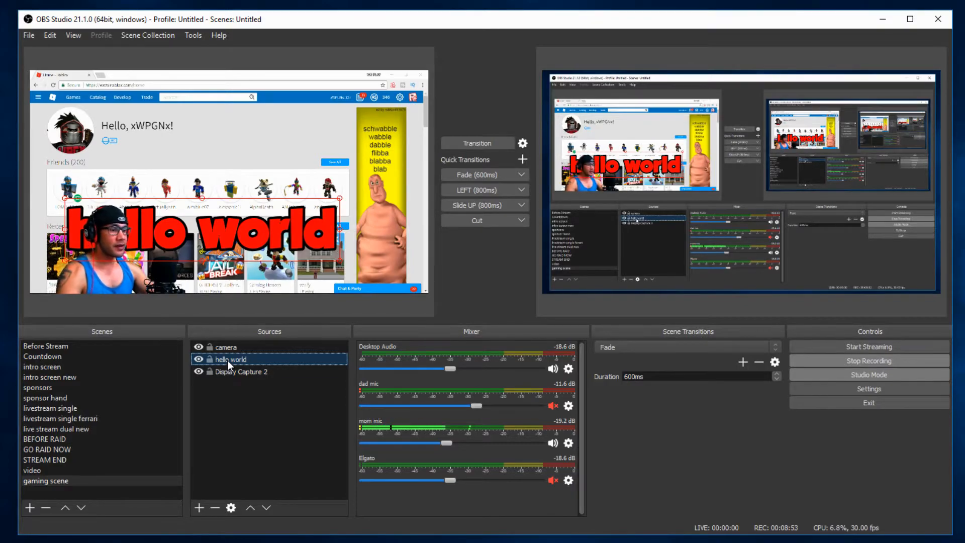
Add an Image source that uses the Unravel picture 3e3aa9086cef34505376a3f7e0f80fb8.jpg from the Video Edit - Pics folder on D:.
left_click(196, 509)
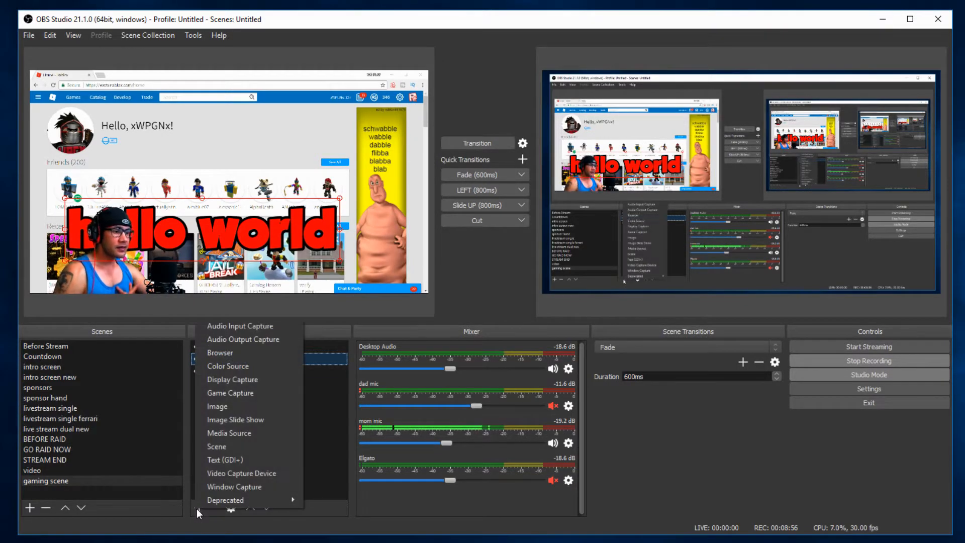
left_click(225, 407)
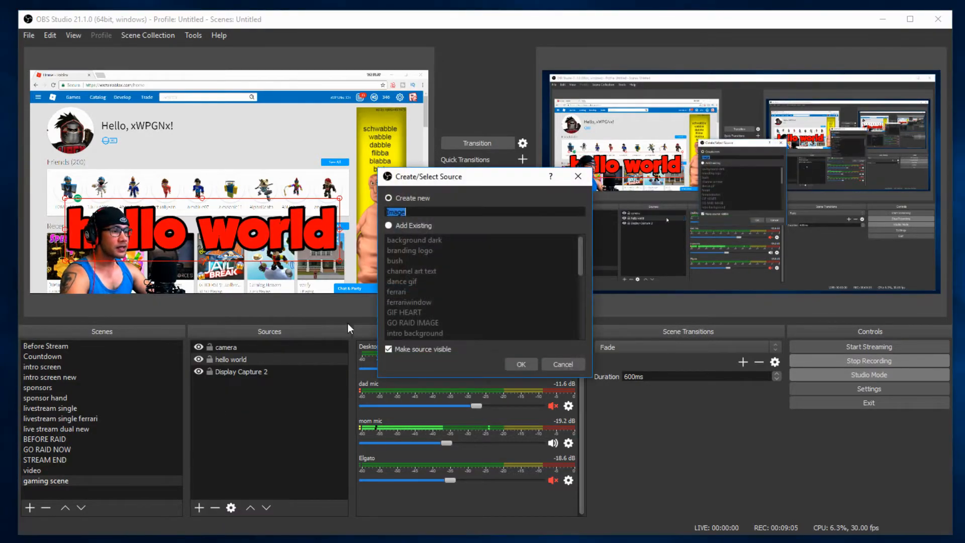
left_click(523, 361)
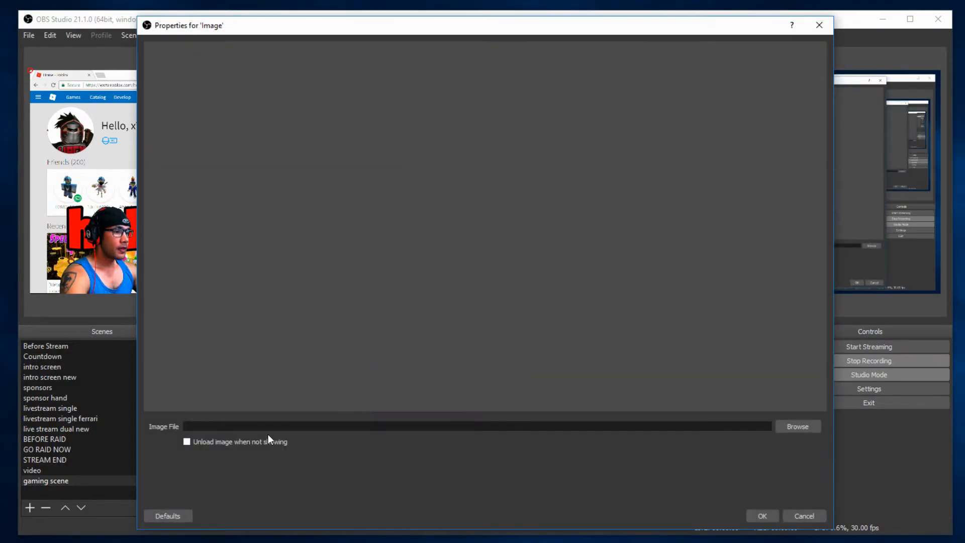
left_click(787, 426)
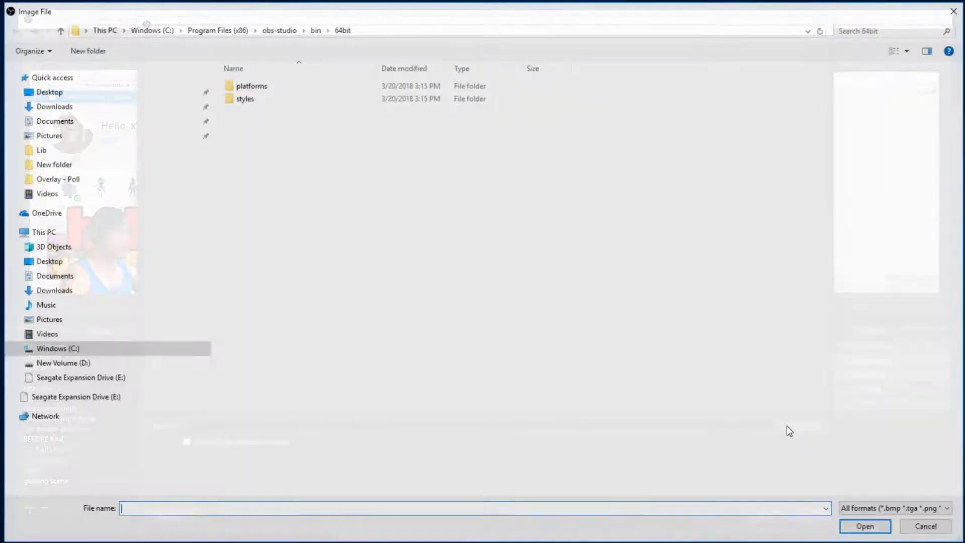
left_click(68, 363)
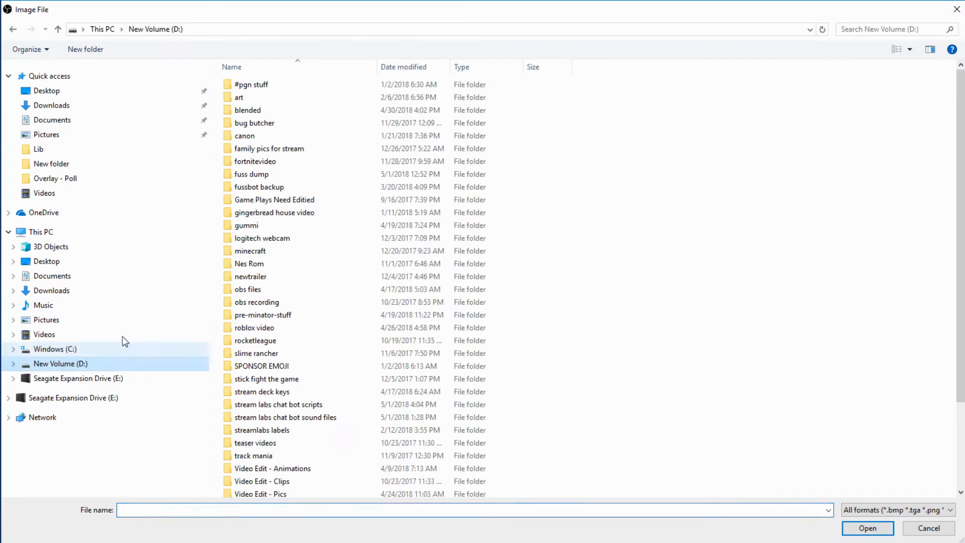
scroll(263, 382, "down", 3)
double_click(261, 390)
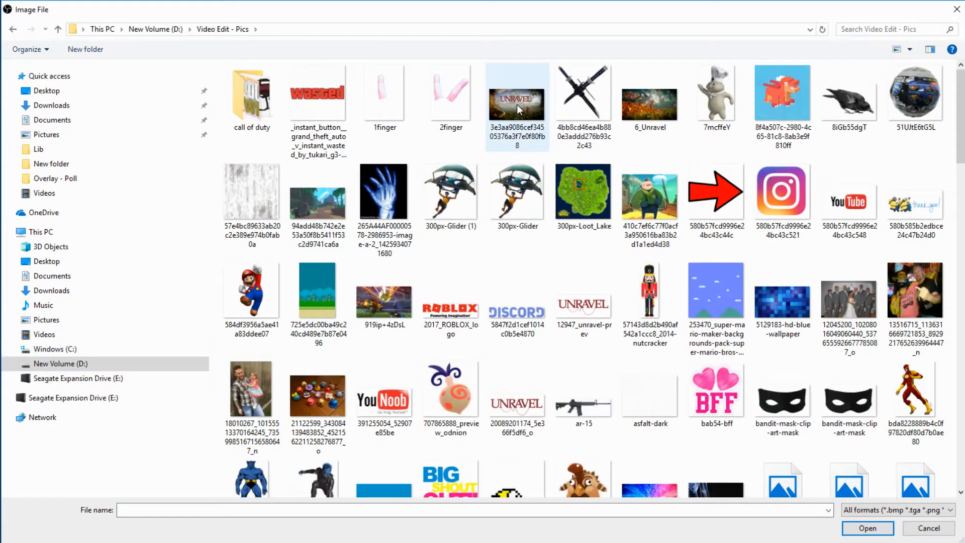
left_click(520, 108)
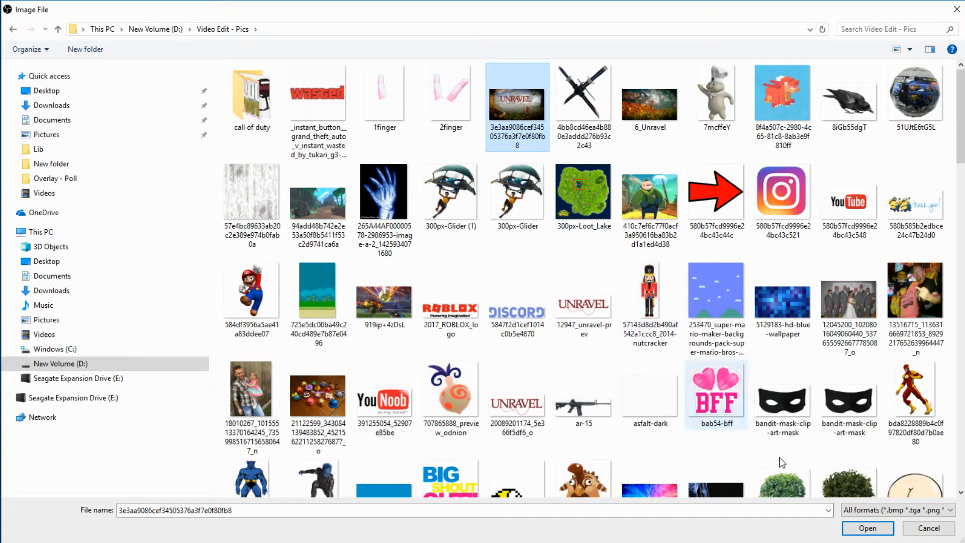
left_click(852, 528)
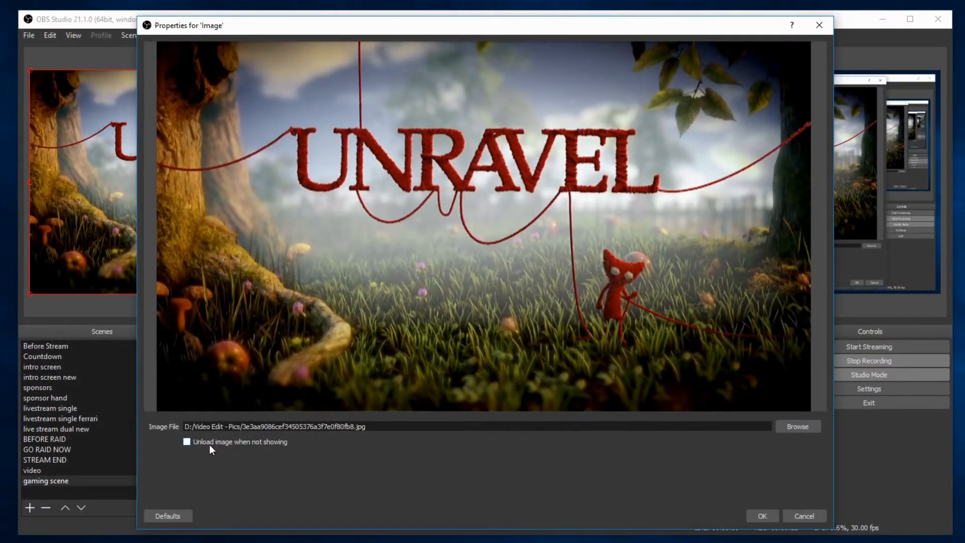
left_click(756, 517)
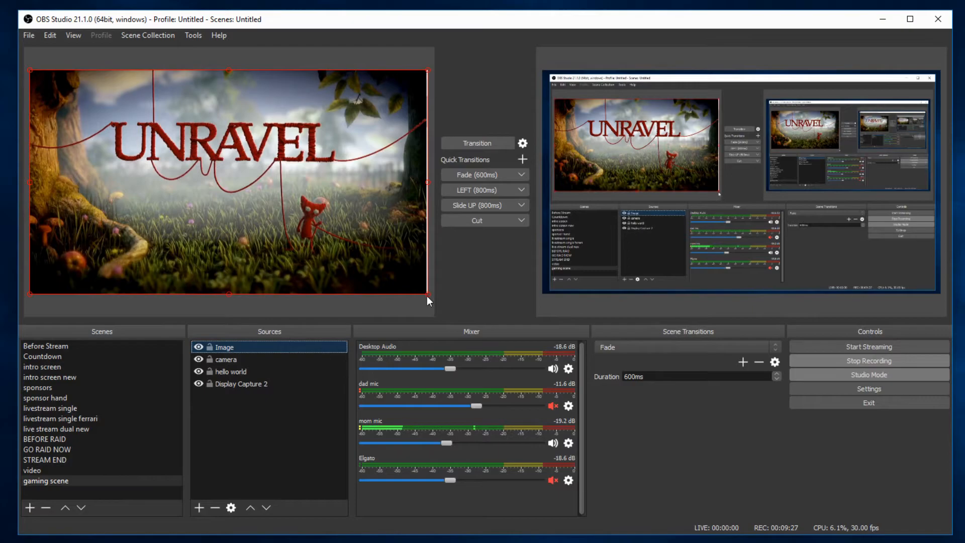
Stretch the Unravel image to fill the whole canvas and make it the lowest layer, below the display capture.
mouse_move(429, 294)
left_mouse_down()
mouse_move(226, 168)
mouse_move(410, 323)
mouse_move(608, 440)
mouse_move(560, 416)
mouse_move(319, 224)
mouse_move(463, 335)
mouse_move(432, 296)
left_mouse_up()
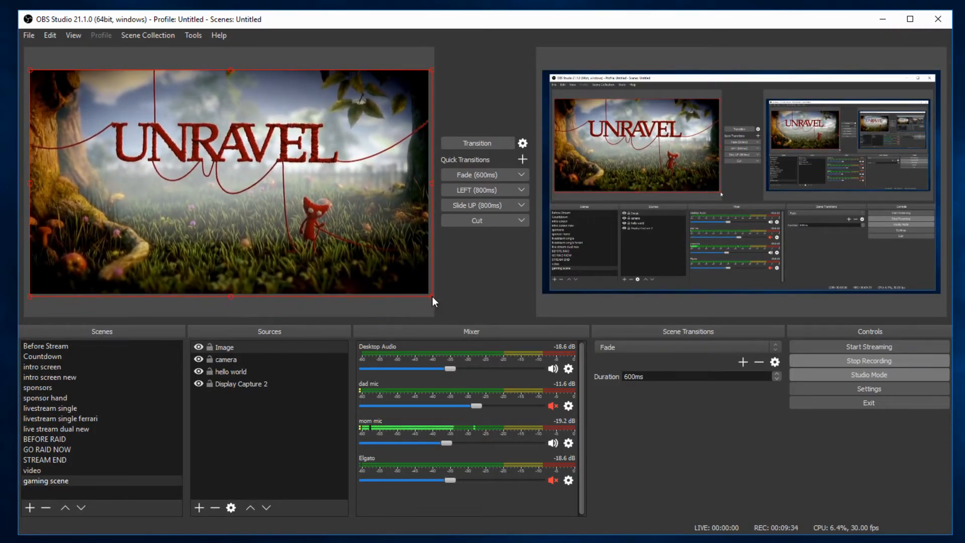
left_click(246, 348)
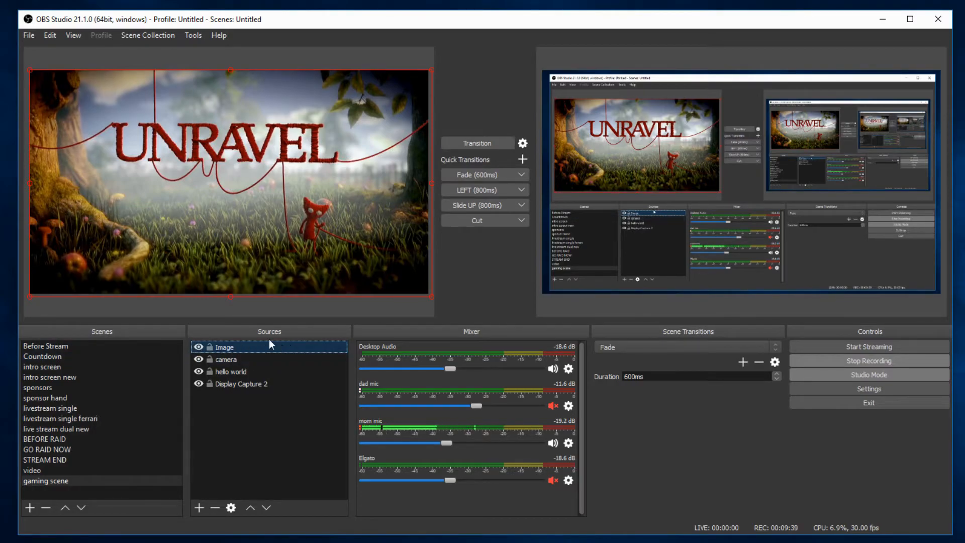
left_click_drag(256, 349, 255, 361)
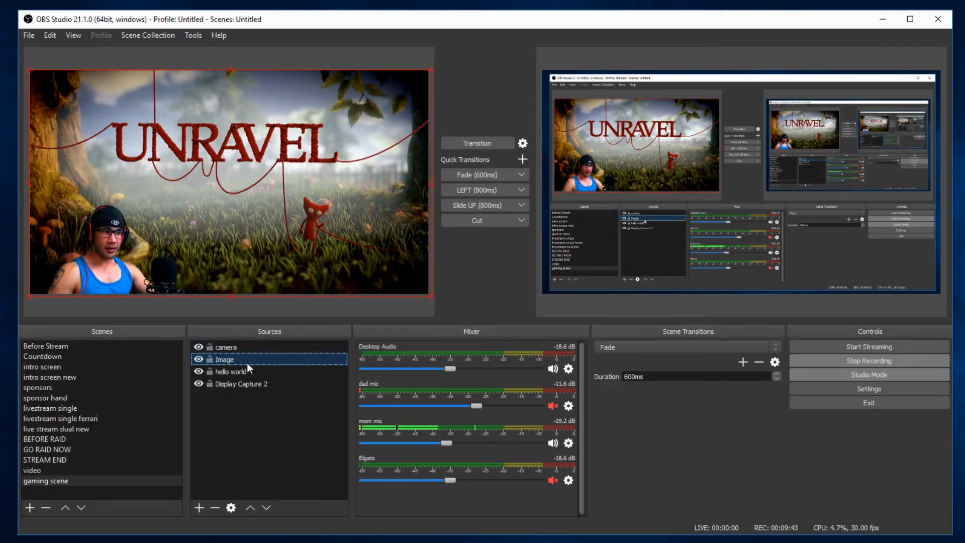
left_click_drag(248, 363, 251, 386)
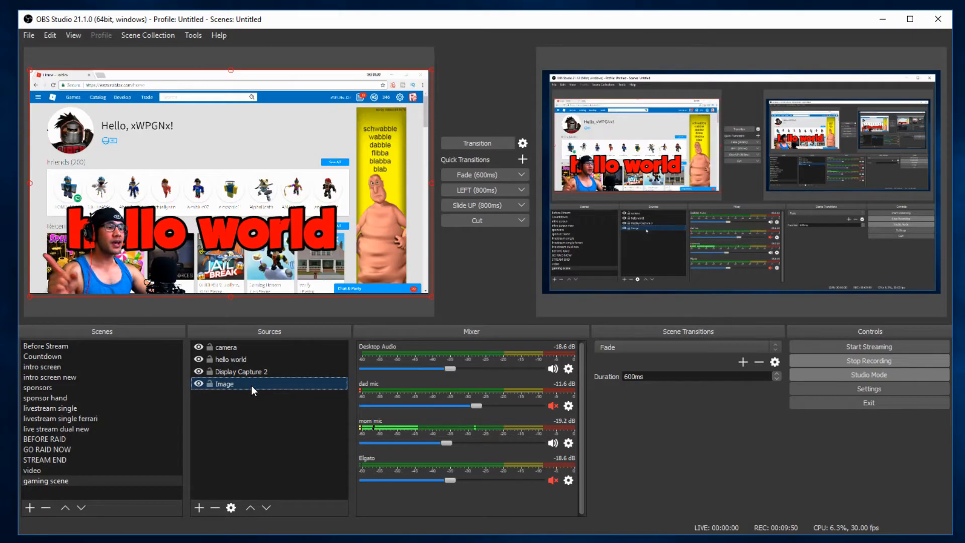
Go through the stacked sources above the image to point out their layer order.
left_click(235, 367)
left_click(234, 360)
left_click(232, 350)
left_click(232, 355)
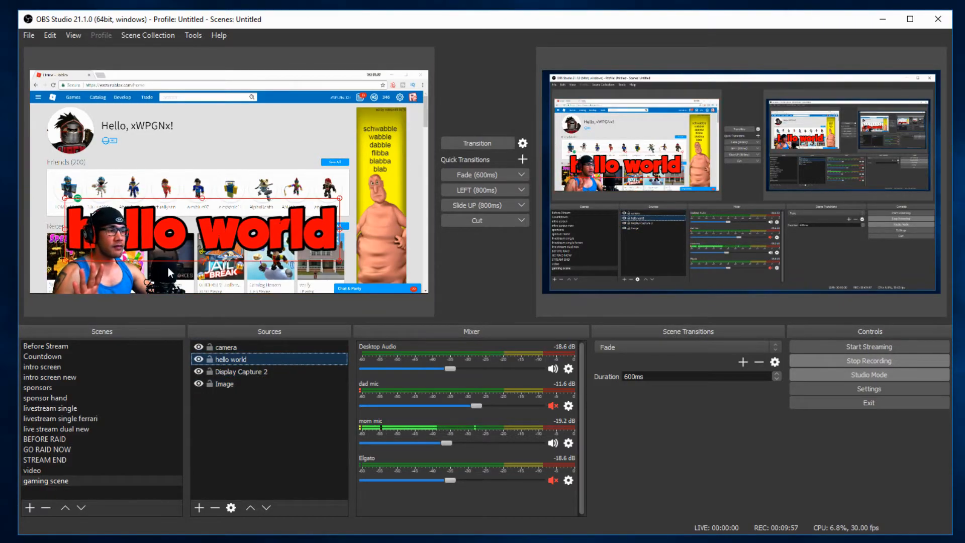
Shrink the display capture to about half the canvas width and fit it into the canvas's lower-right corner.
left_click(238, 371)
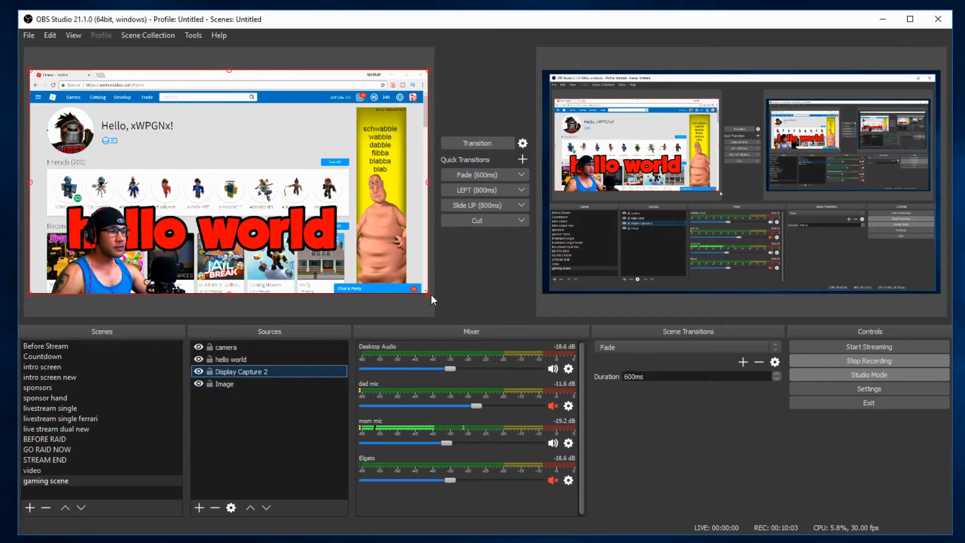
left_click_drag(430, 295, 406, 282)
left_click_drag(337, 229, 237, 179)
left_click_drag(174, 165, 363, 267)
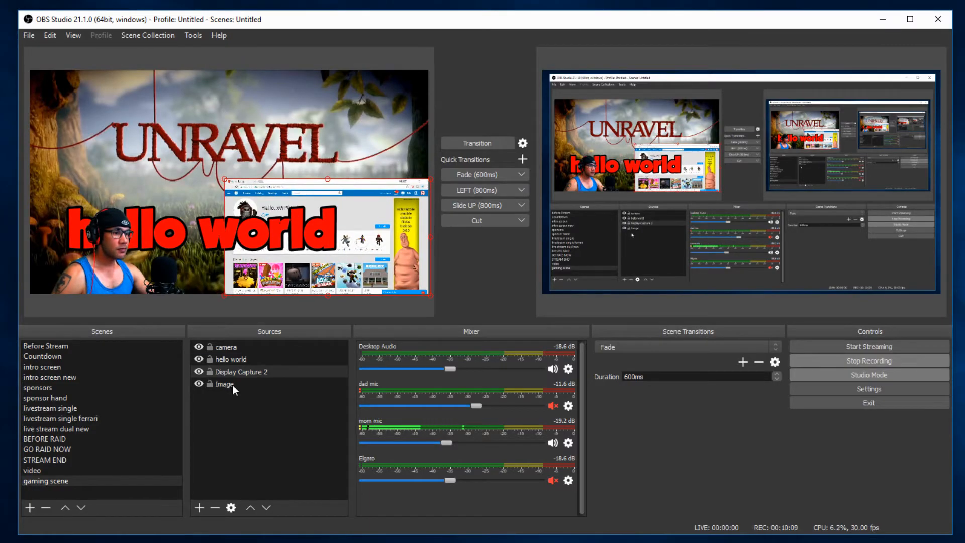
Shrink the hello world text and move it to the upper-right corner of the canvas.
left_click(246, 360)
left_click_drag(340, 261, 378, 106)
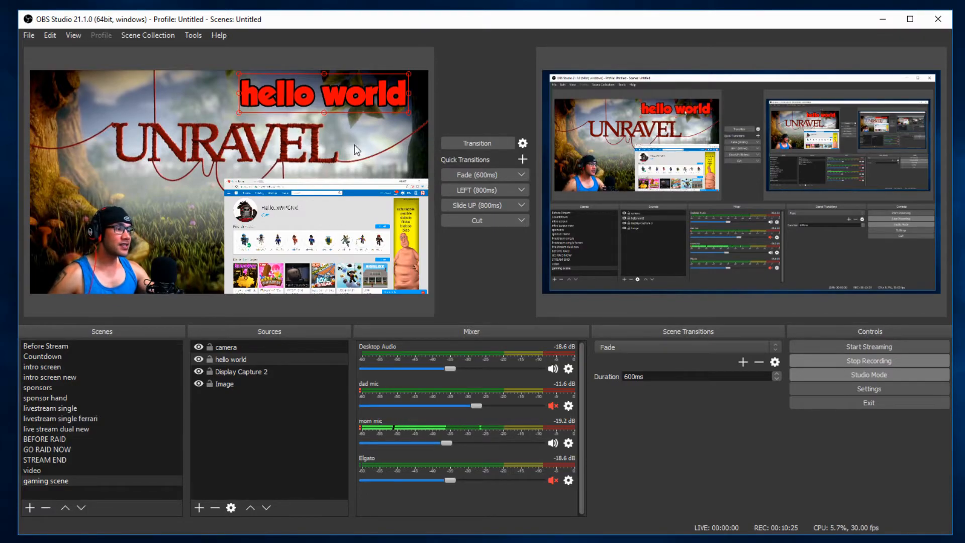
Select the display capture, camera and hello world text on the canvas to point out the scene's individual sources.
left_click(244, 258)
left_click(176, 205)
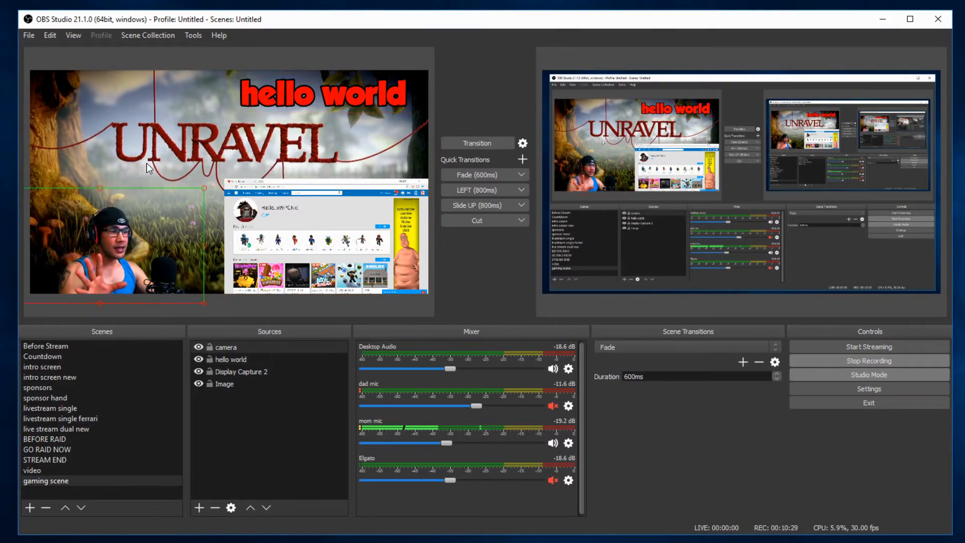
left_click(272, 100)
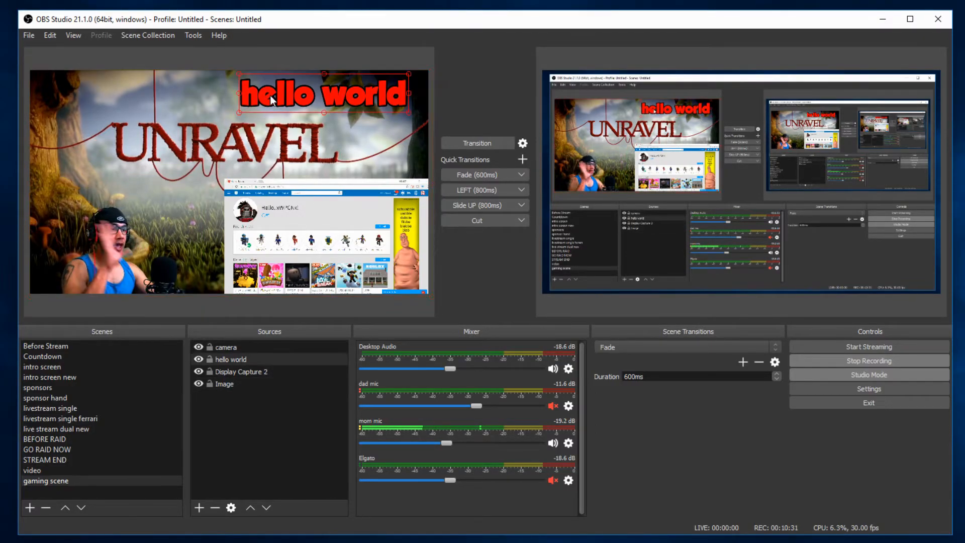
left_click(274, 231)
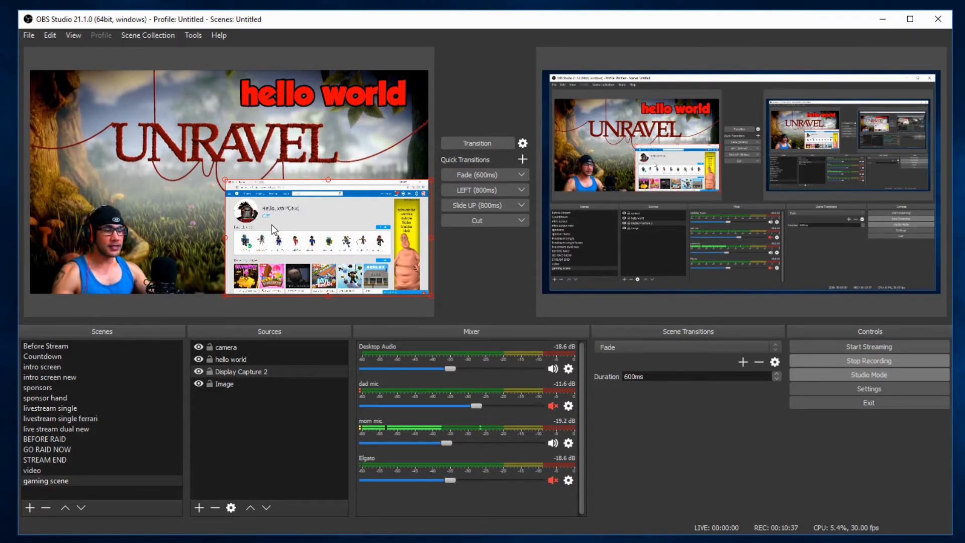
Compare the video, gaming scene, livestream single ferrari, live stream dual new and livestream single scenes by previewing each.
left_click(52, 469)
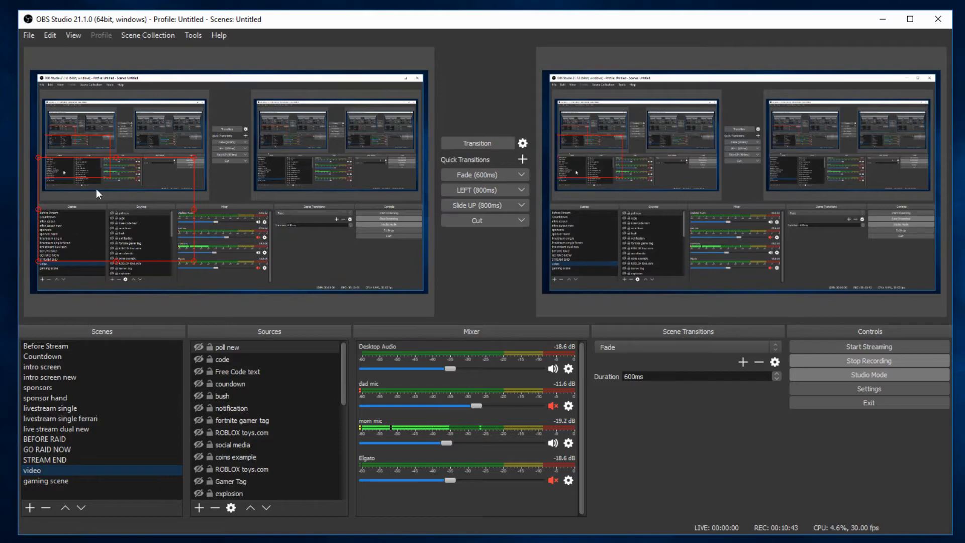
left_click(50, 480)
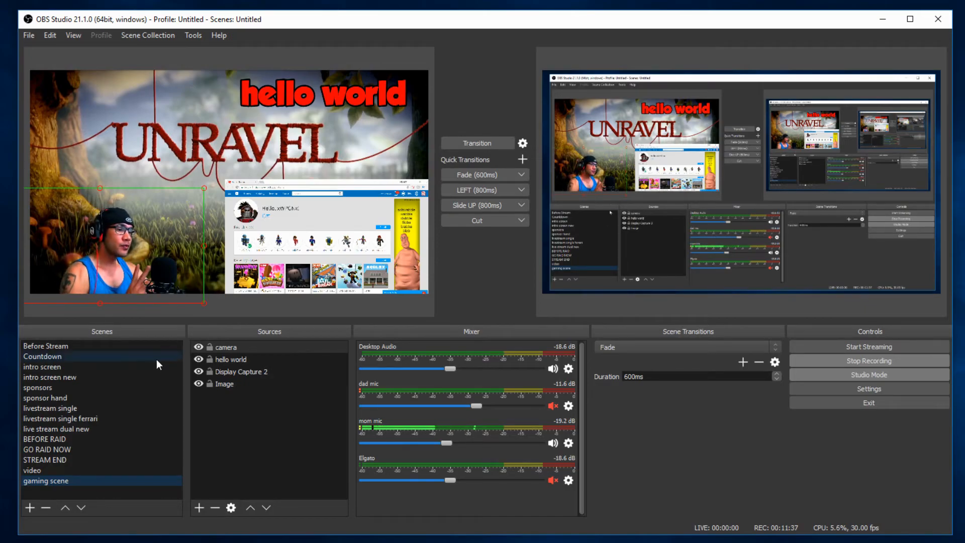
left_click(76, 421)
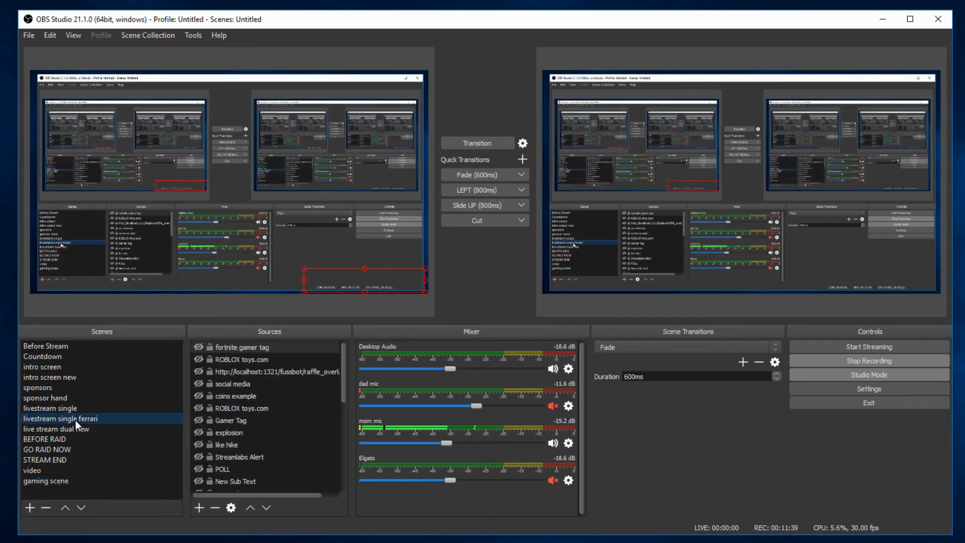
left_click(66, 426)
left_click(62, 411)
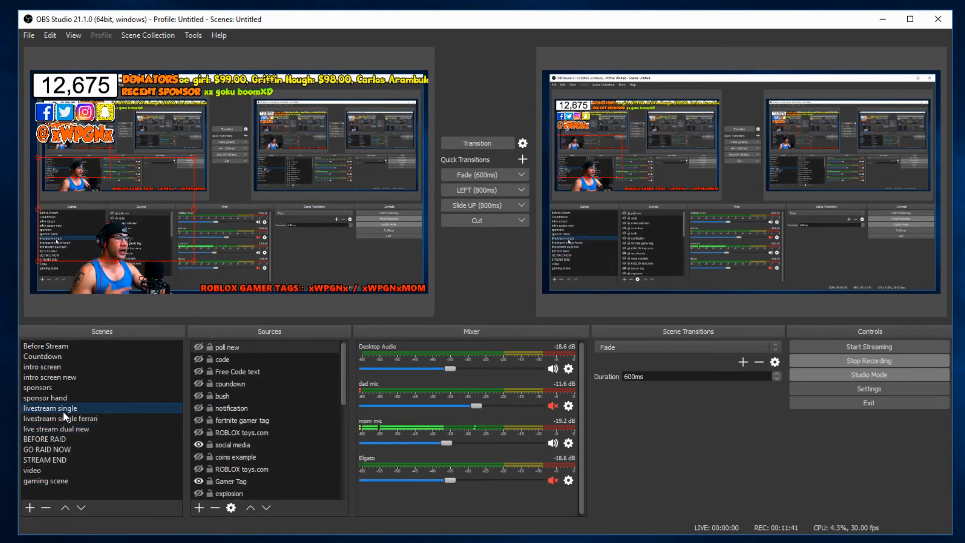
mouse_move(153, 540)
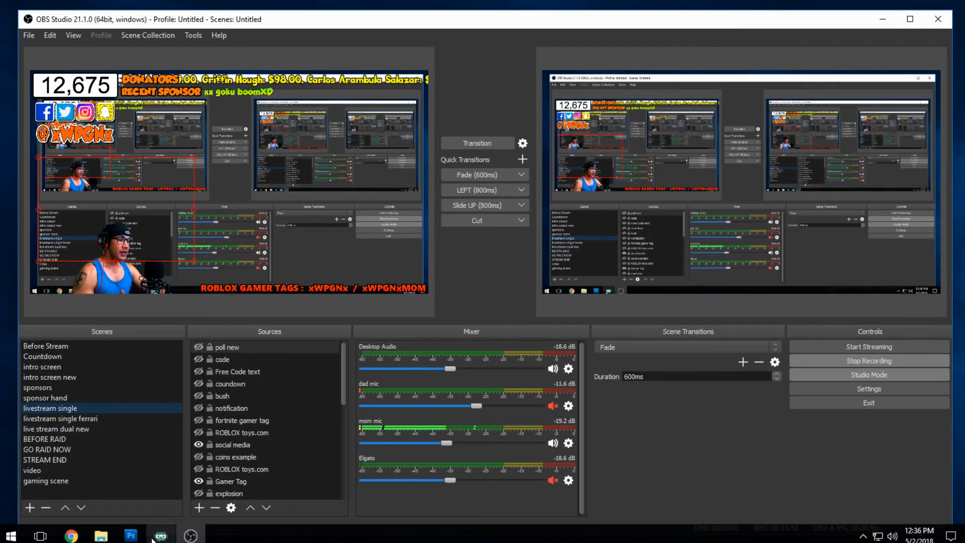